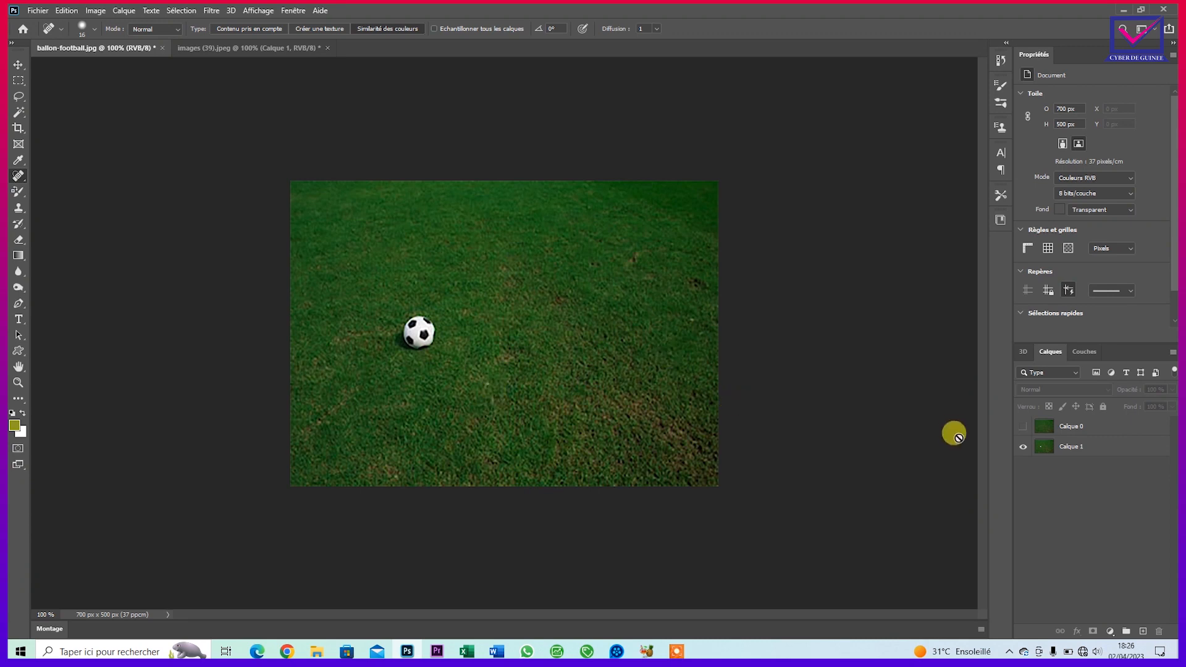
Show the Calque 0 layer in ballon-football.jpg to compare the pitch with and without the football.
{"action": "left_click", "coordinate": [1022, 426]}
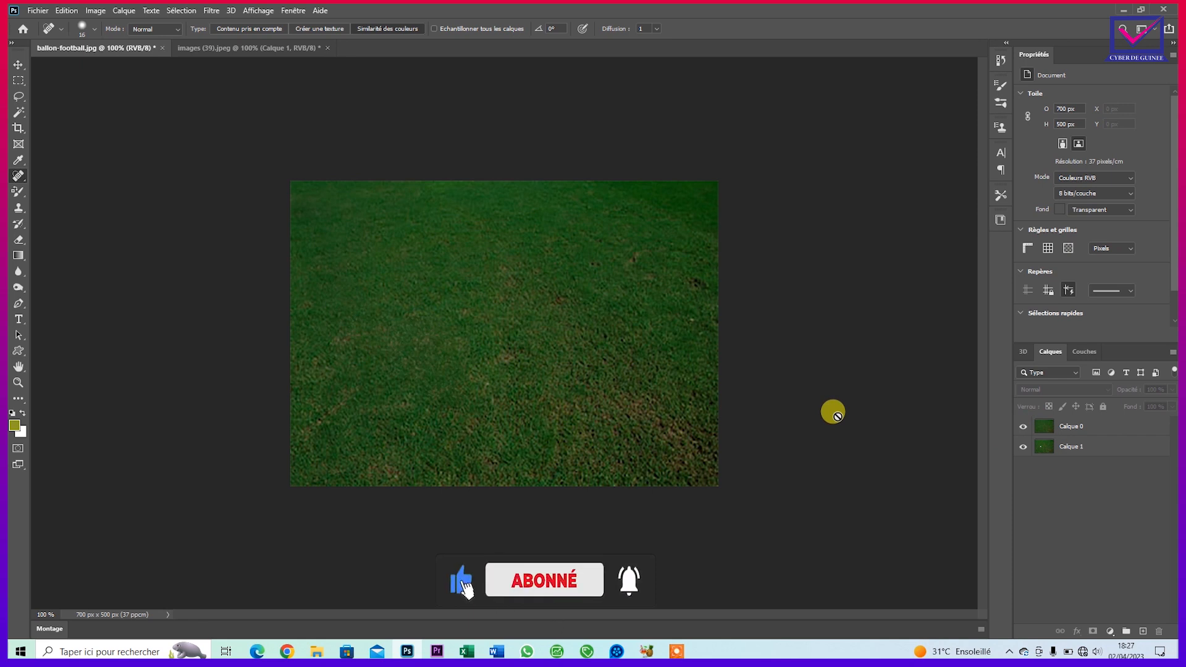
{"action": "left_click", "coordinate": [481, 386]}
{"action": "left_click", "coordinate": [449, 344]}
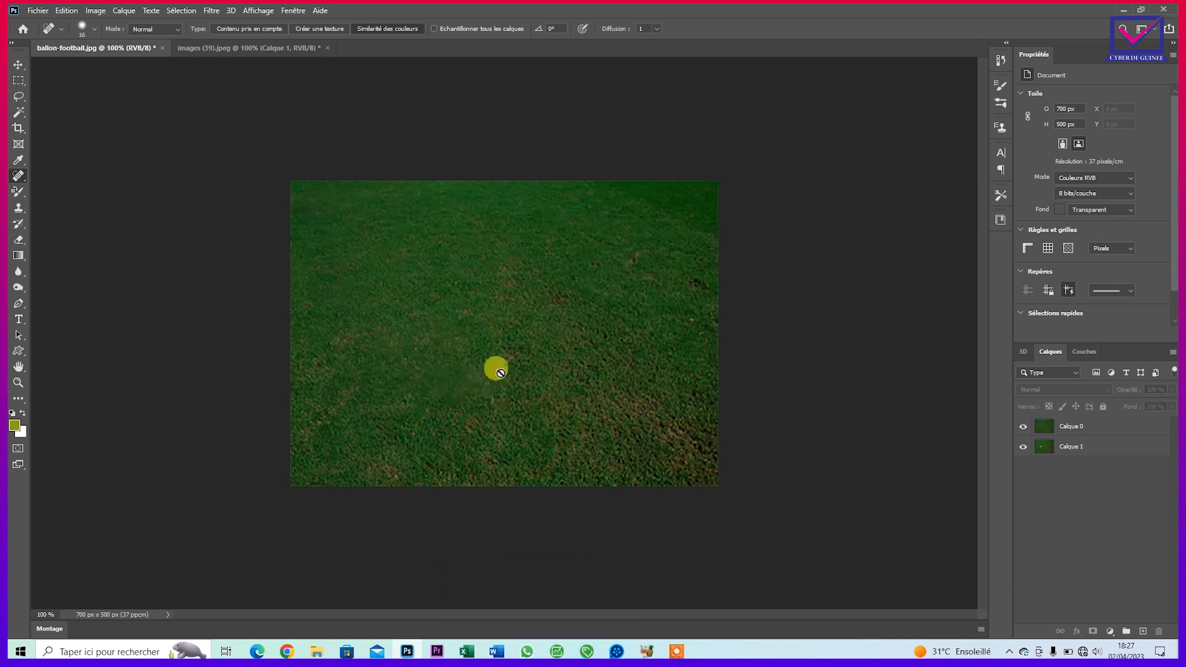
{"action": "left_click", "coordinate": [475, 388]}
Toggle the visibility of Calque 1 in images (39).jpeg to compare the road with and without the car.
{"action": "left_click", "coordinate": [251, 54]}
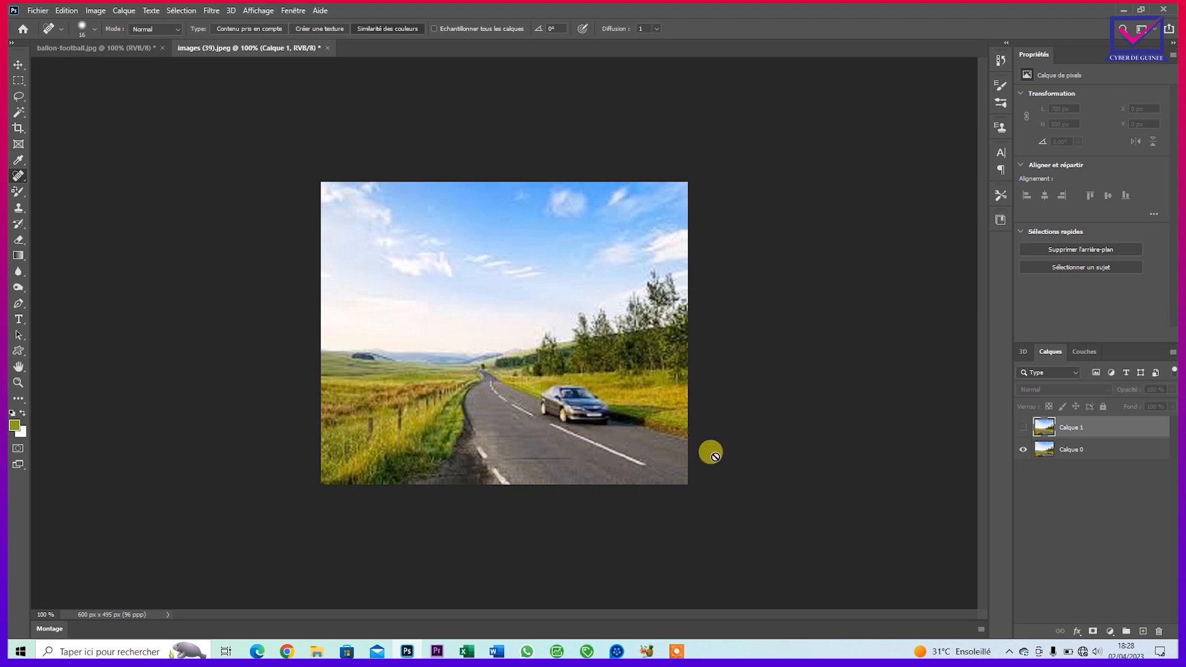
{"action": "left_click", "coordinate": [1023, 427]}
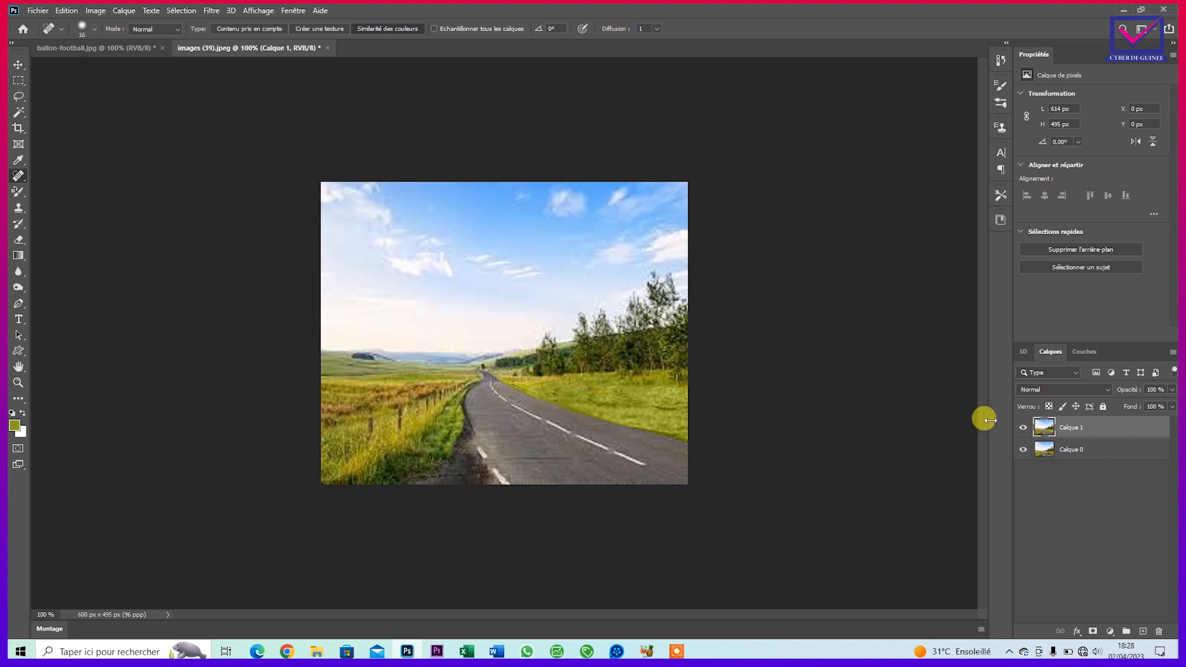
{"action": "left_click", "coordinate": [1023, 428]}
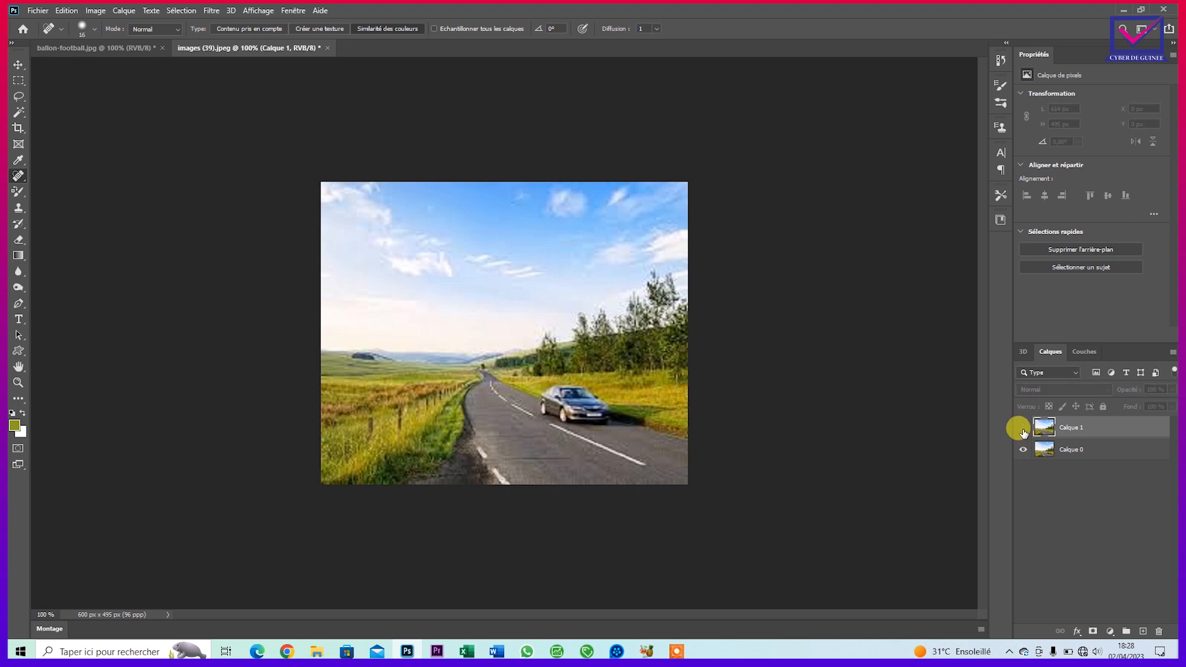
{"action": "left_click", "coordinate": [1023, 427]}
{"action": "left_click", "coordinate": [1023, 430]}
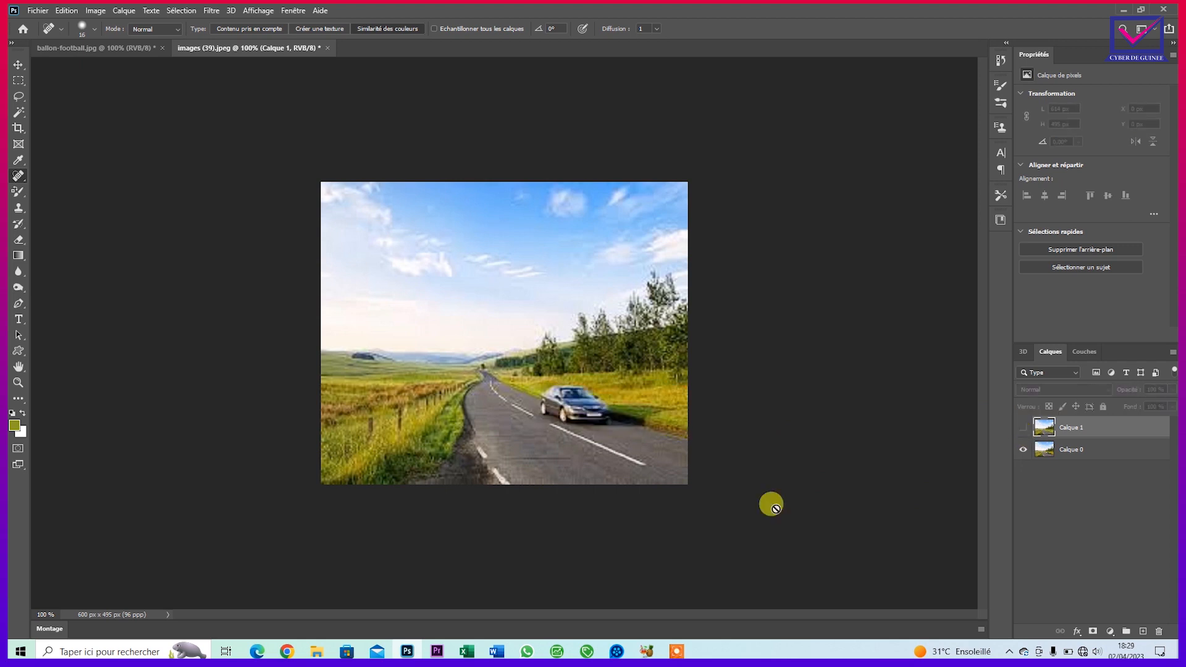
Close both open images, ballon-football.jpg and images (39).jpeg.
{"action": "left_click", "coordinate": [1164, 13]}
{"action": "left_click", "coordinate": [613, 244]}
{"action": "left_click", "coordinate": [612, 243]}
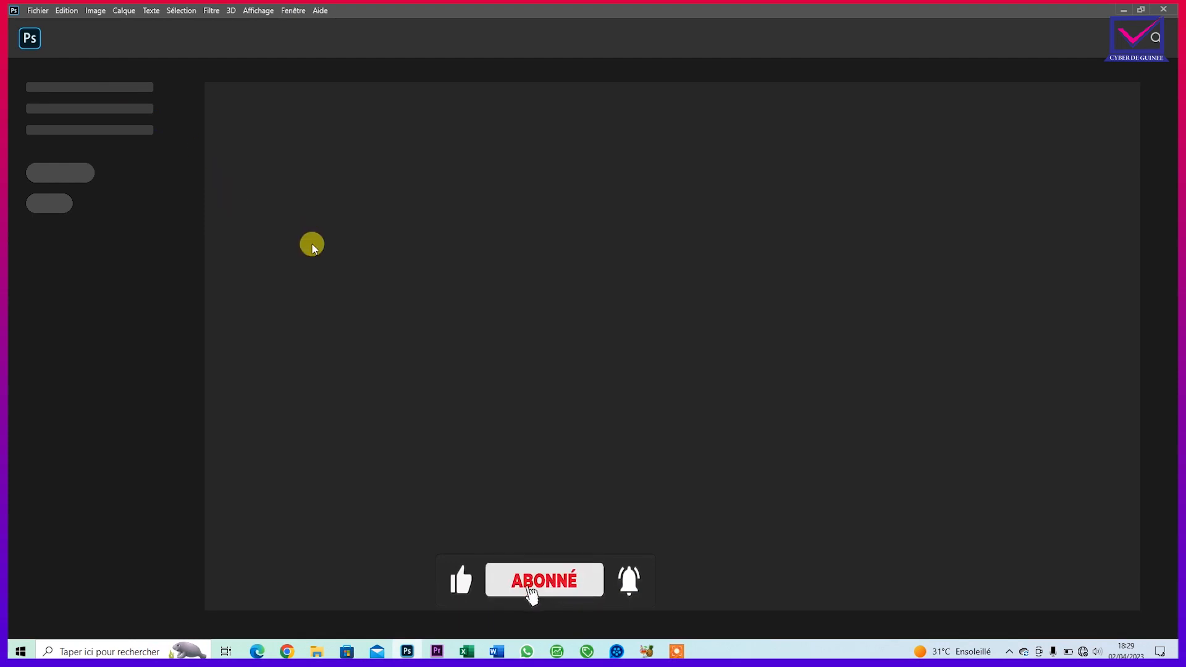
Open the 001 JPG image from the Desktop (Bureau) folder and unlock its background layer.
{"action": "key", "text": "ctrl+o"}
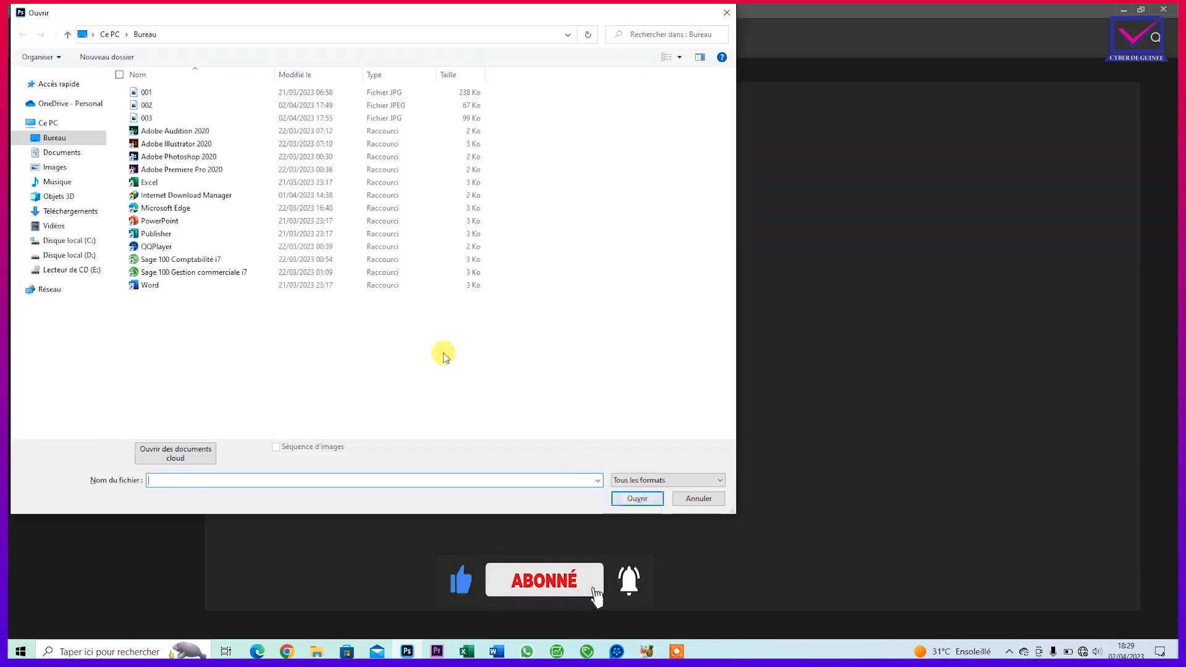
{"action": "double_click", "coordinate": [167, 92]}
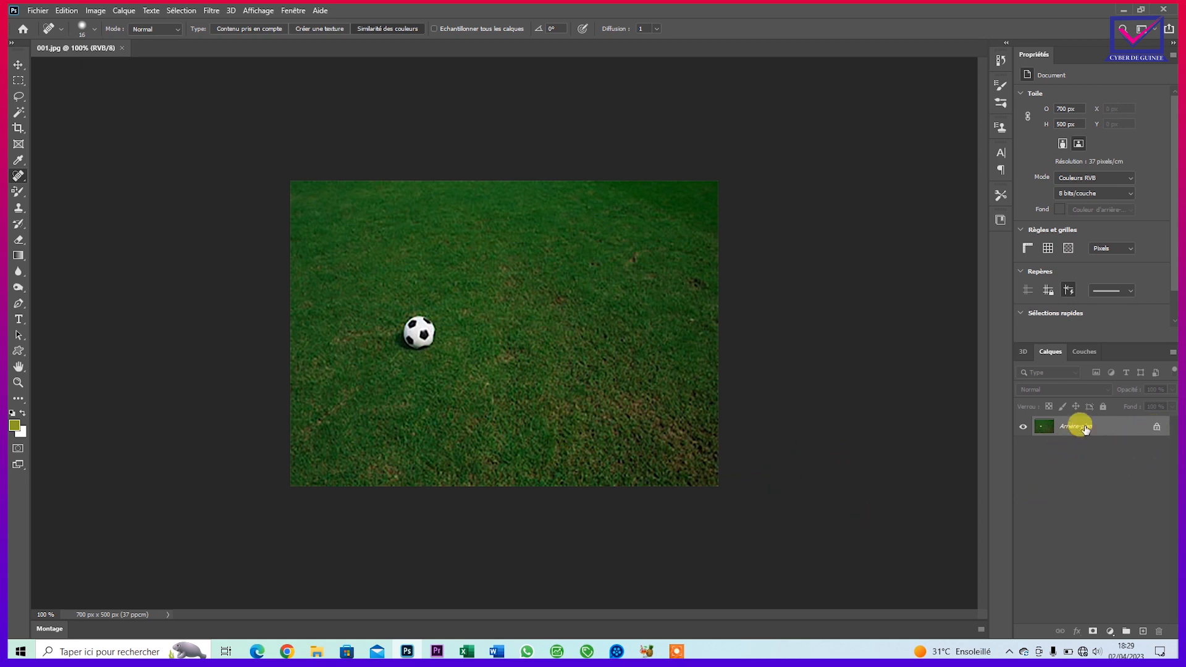
{"action": "left_click", "coordinate": [1156, 429]}
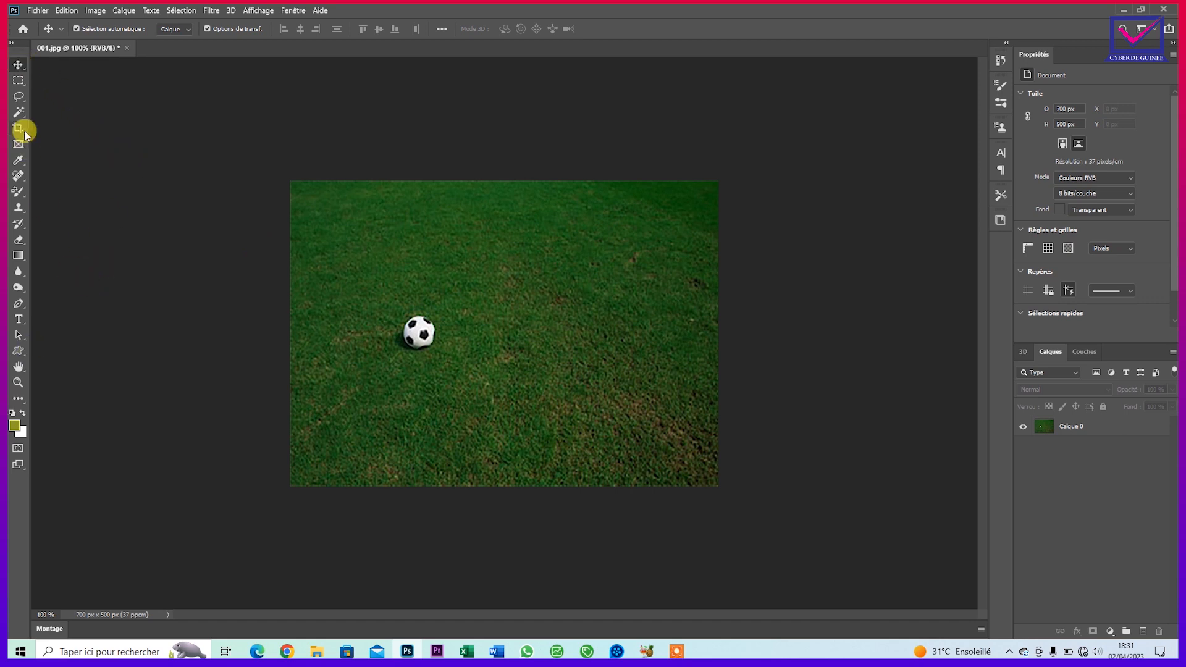
Paint over the football on Calque 0 with the Spot Healing Brush (Outil Correcteur localisé) at about 70 px.
{"action": "left_click", "coordinate": [18, 177]}
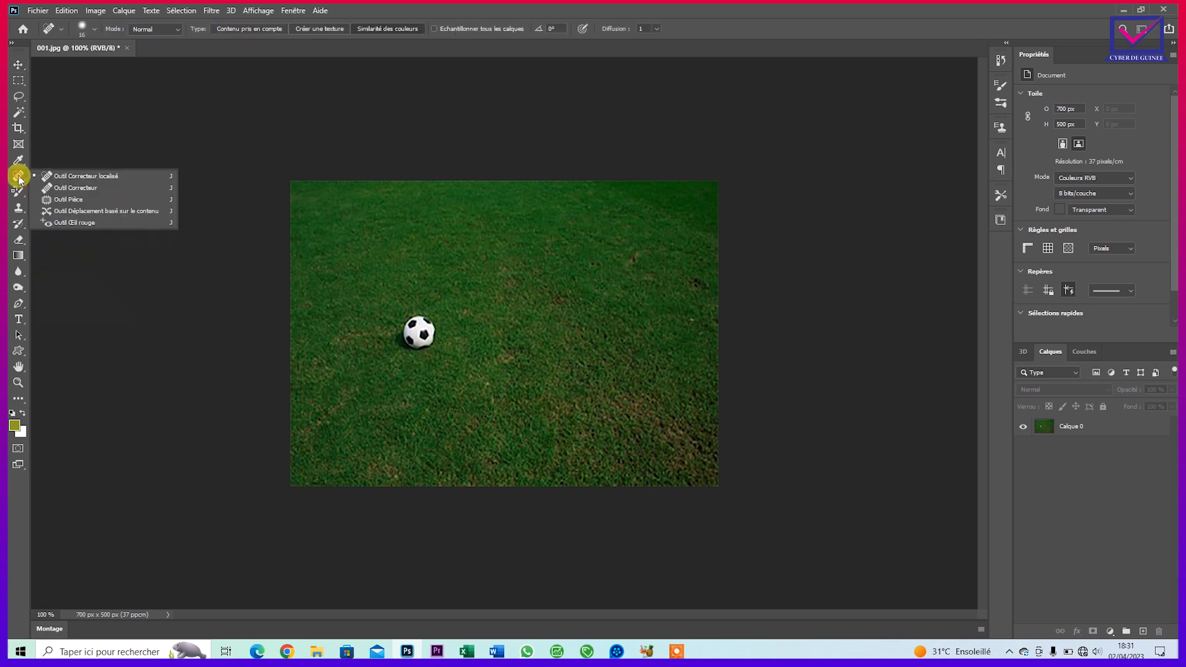
{"action": "left_click", "coordinate": [107, 178]}
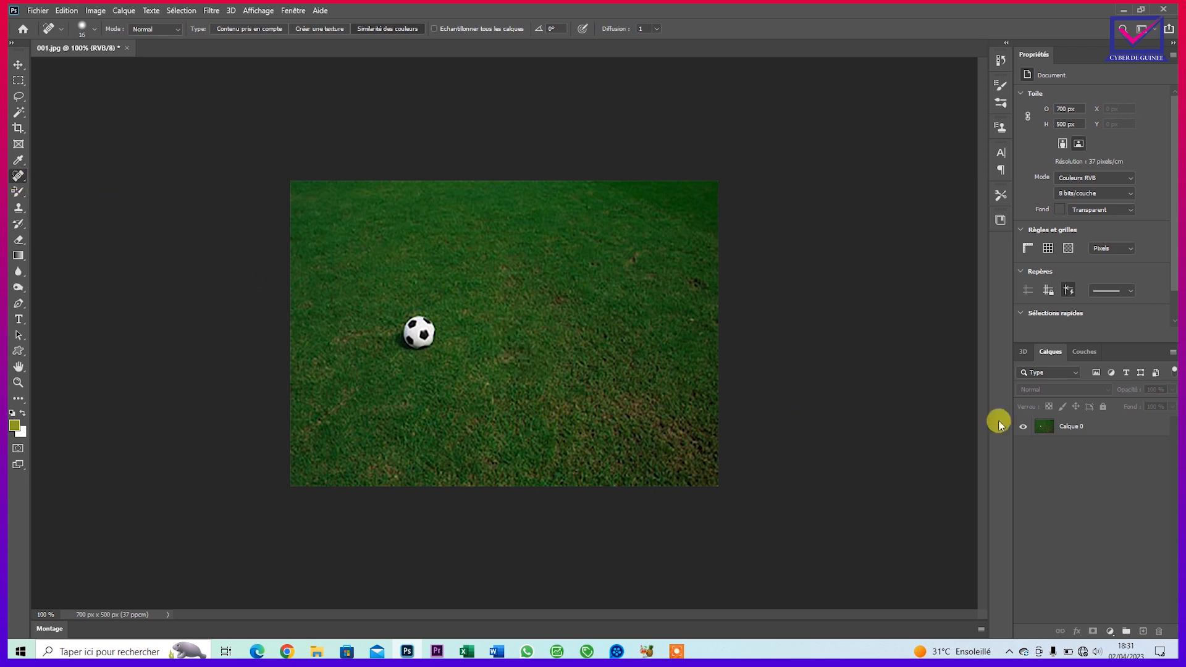
{"action": "left_click", "coordinate": [1071, 436]}
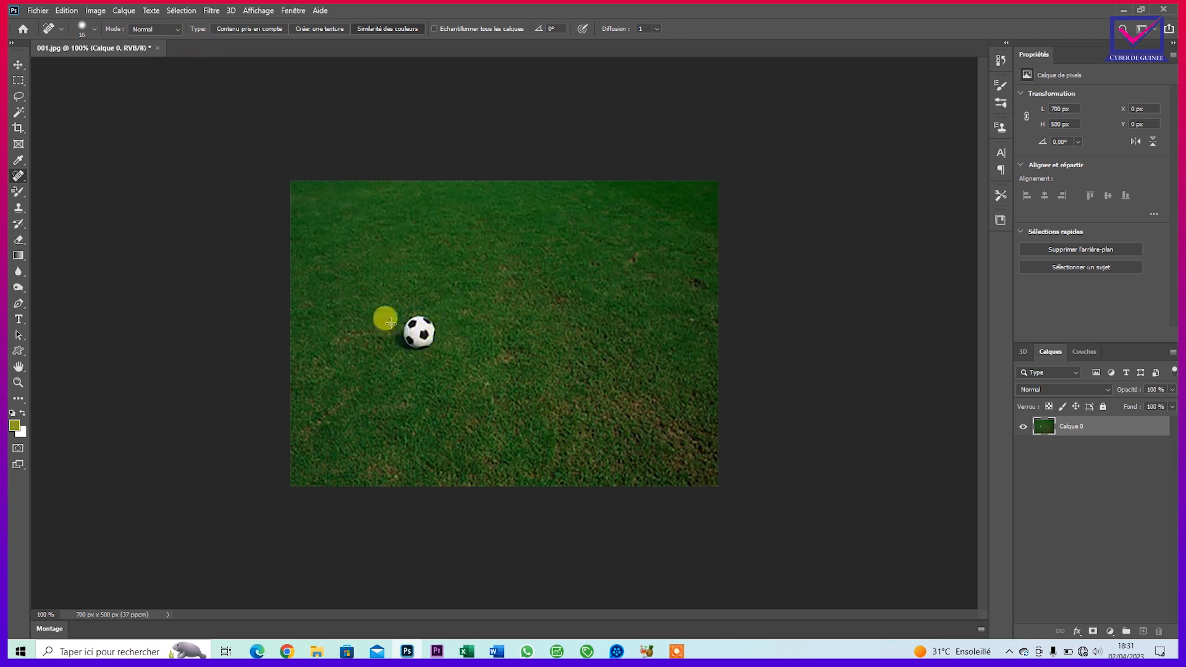
{"action": "left_click", "coordinate": [94, 29]}
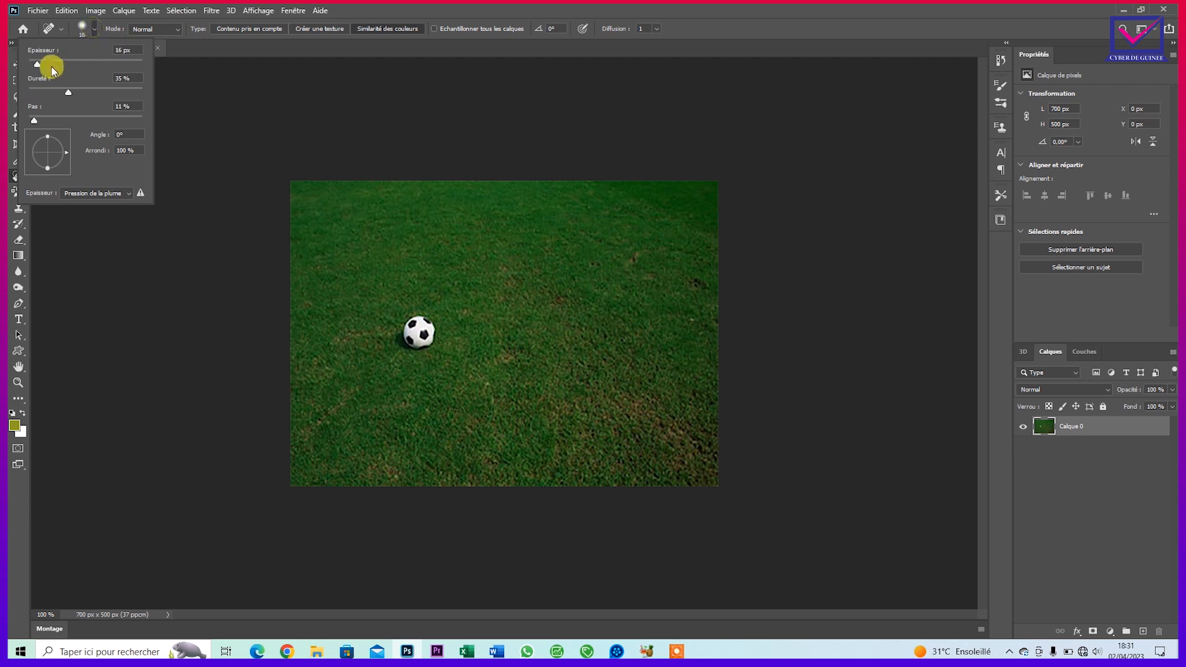
{"action": "left_click_drag", "start_coordinate": [37, 65], "coordinate": [68, 66]}
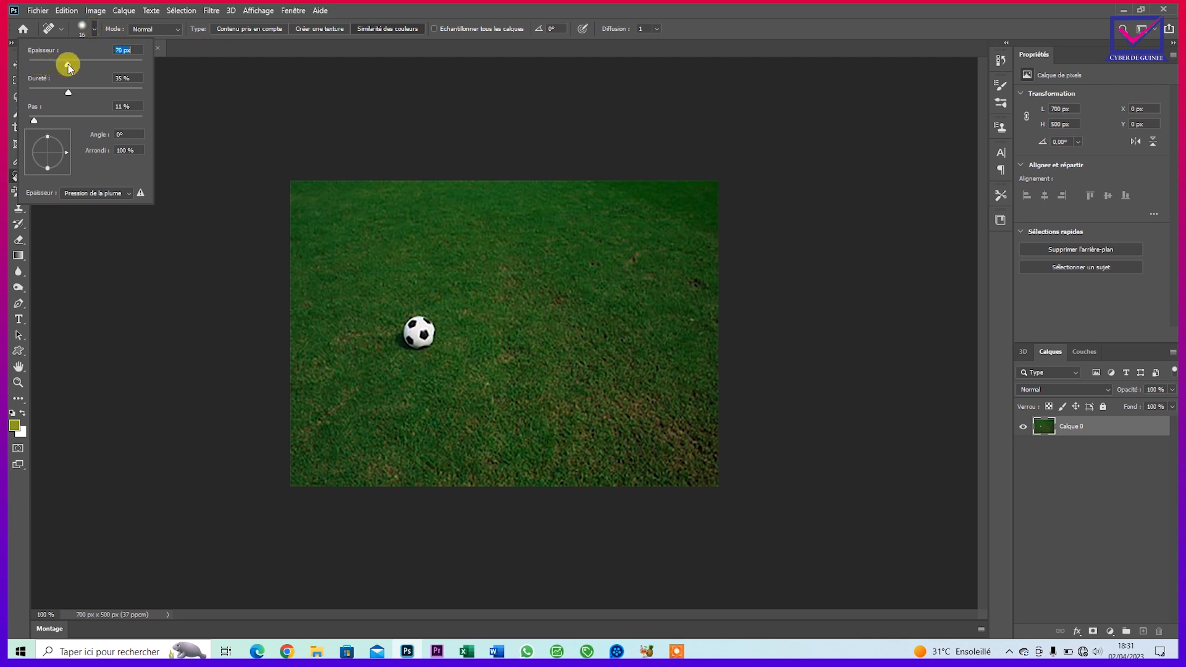
{"action": "left_click", "coordinate": [430, 337]}
{"action": "mouse_move", "coordinate": [431, 338]}
{"action": "left_mouse_down"}
{"action": "mouse_move", "coordinate": [405, 328]}
{"action": "mouse_move", "coordinate": [415, 325]}
{"action": "left_mouse_up"}
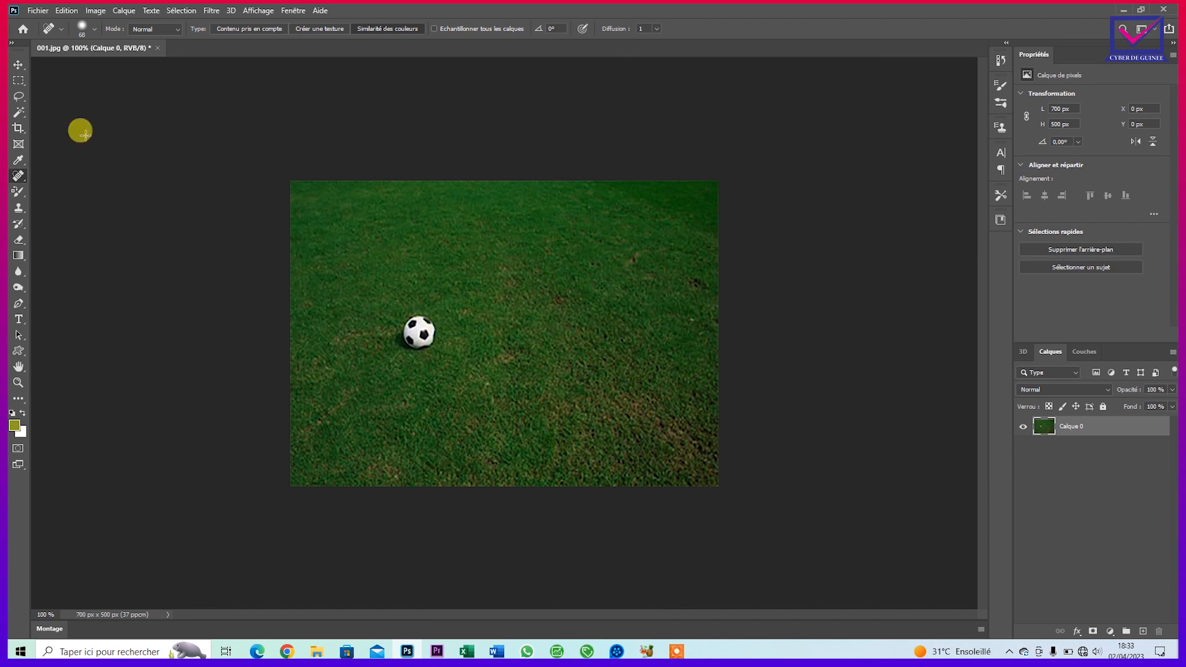
Draw an elliptical selection of about 90 x 85 px around the football.
{"action": "left_click", "coordinate": [19, 82]}
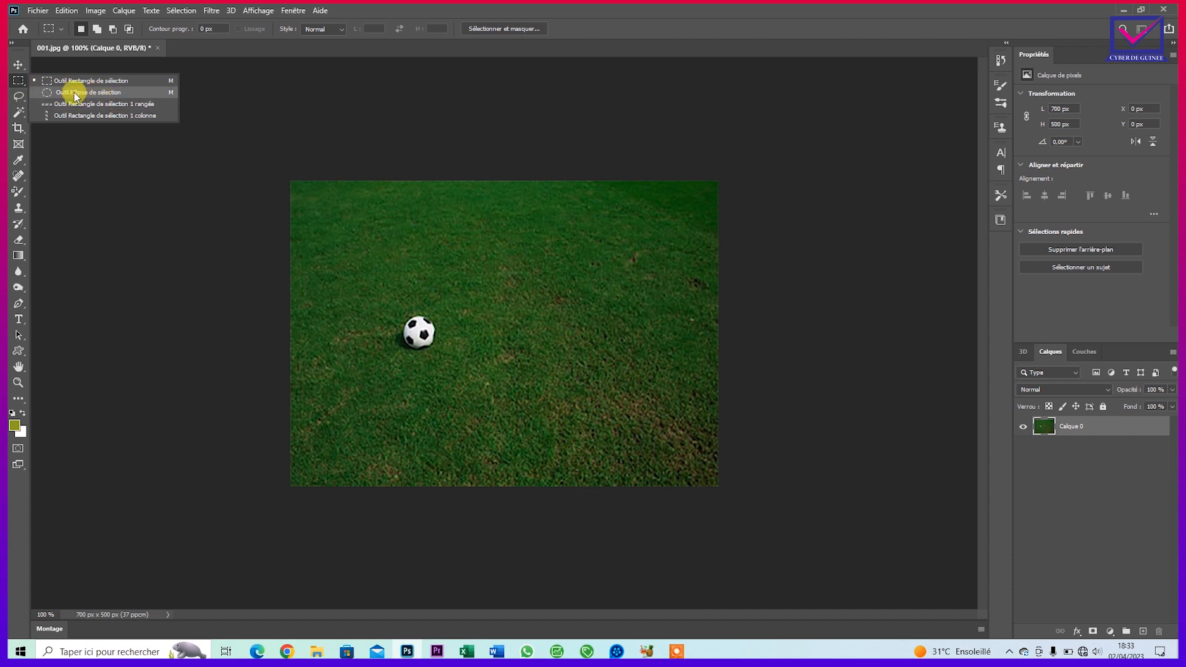
{"action": "left_click", "coordinate": [76, 94]}
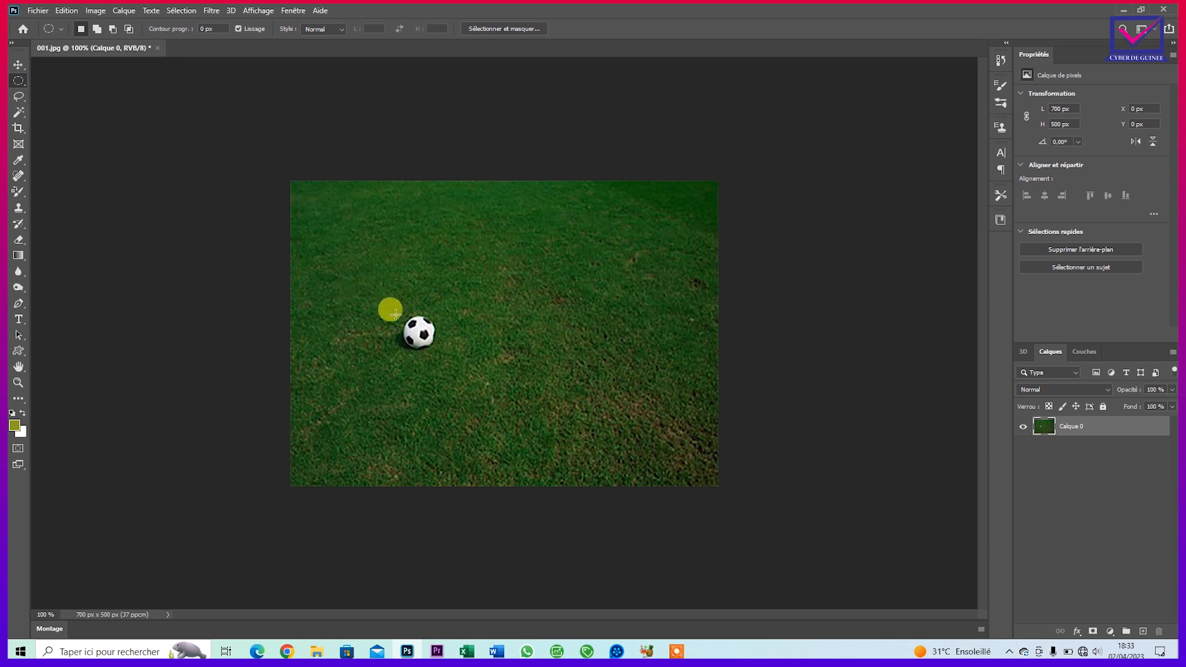
{"action": "left_click_drag", "start_coordinate": [392, 309], "coordinate": [446, 359]}
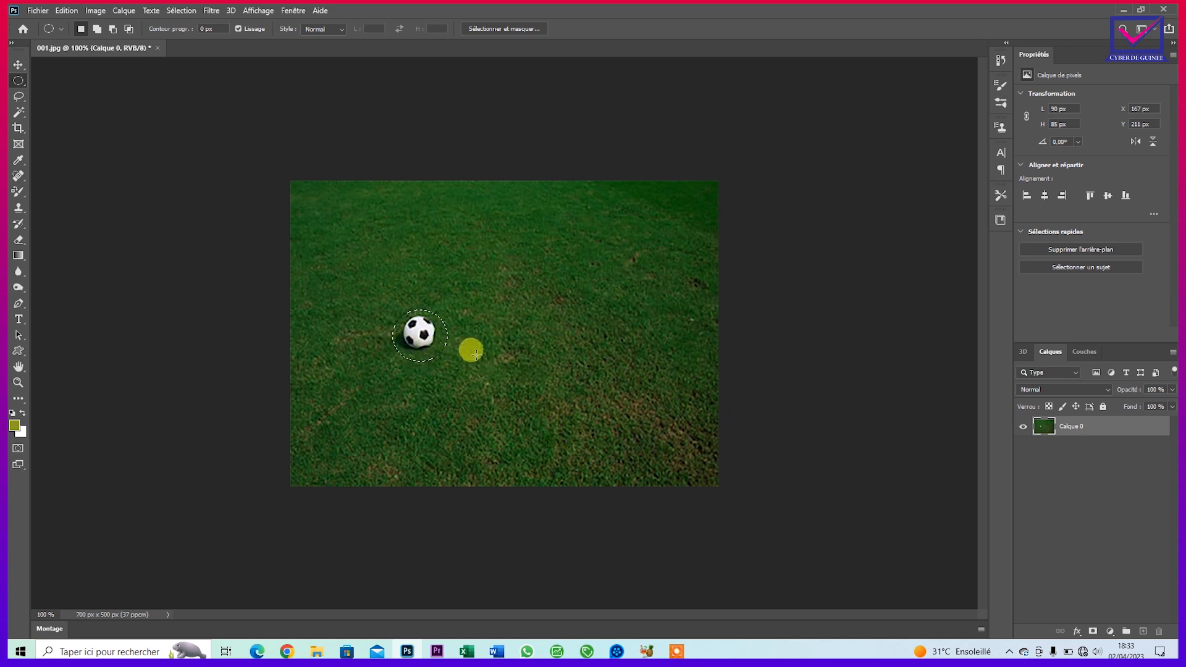
Replace the selected football with a content-aware fill on a new layer, deselect, and compare it with the original.
{"action": "left_click", "coordinate": [66, 11]}
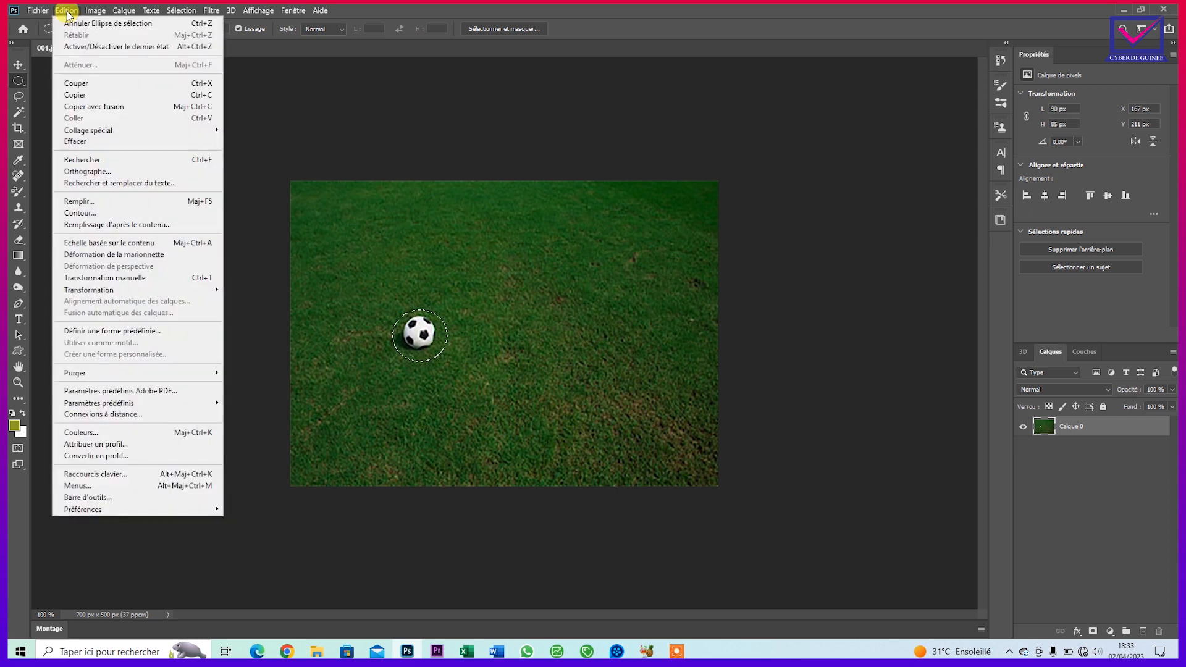
{"action": "left_click", "coordinate": [138, 225]}
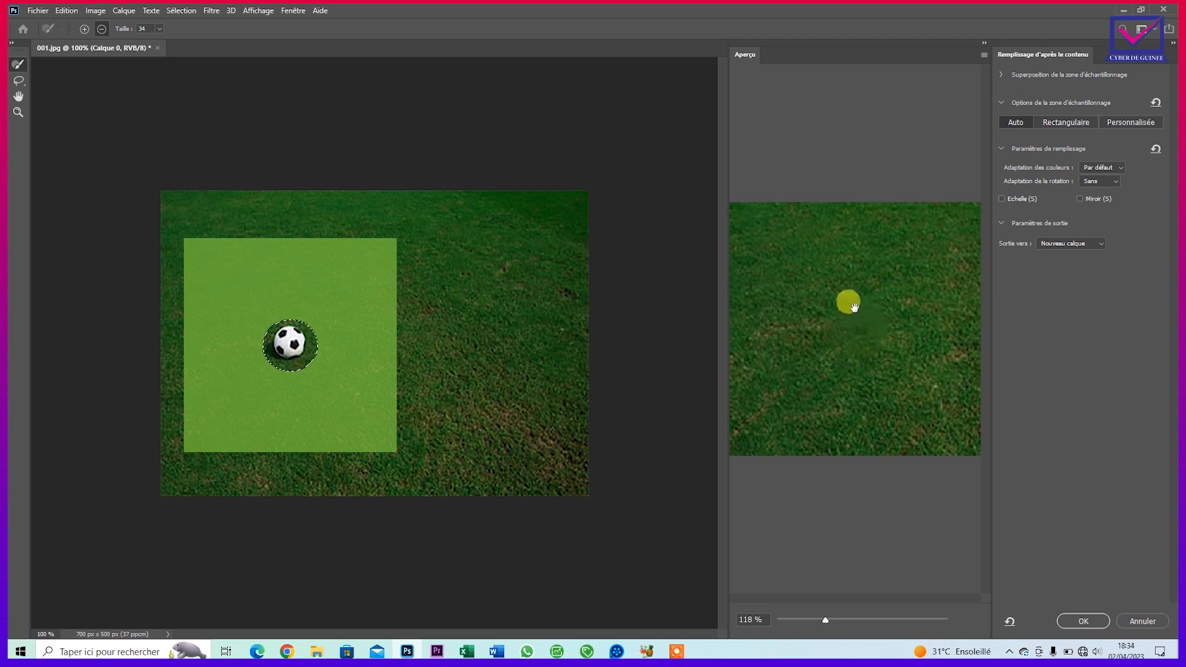
{"action": "scroll", "coordinate": [852, 331], "scroll_direction": "down", "scroll_amount": 1}
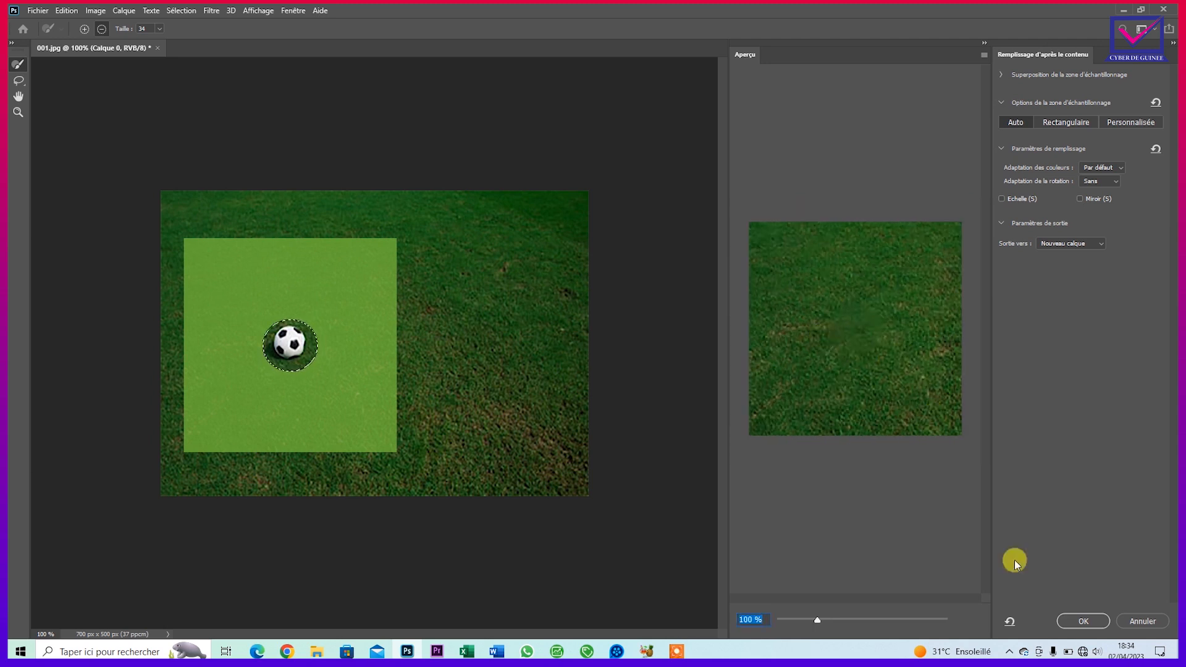
{"action": "left_click", "coordinate": [1074, 621]}
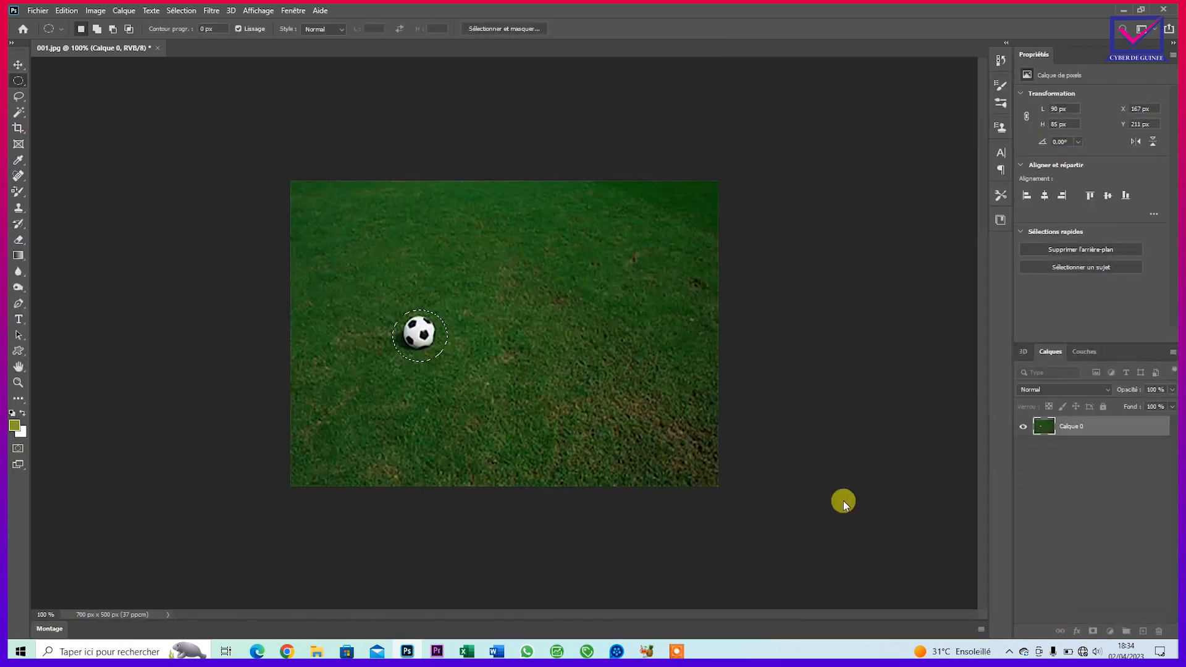
{"action": "key", "text": "ctrl+d"}
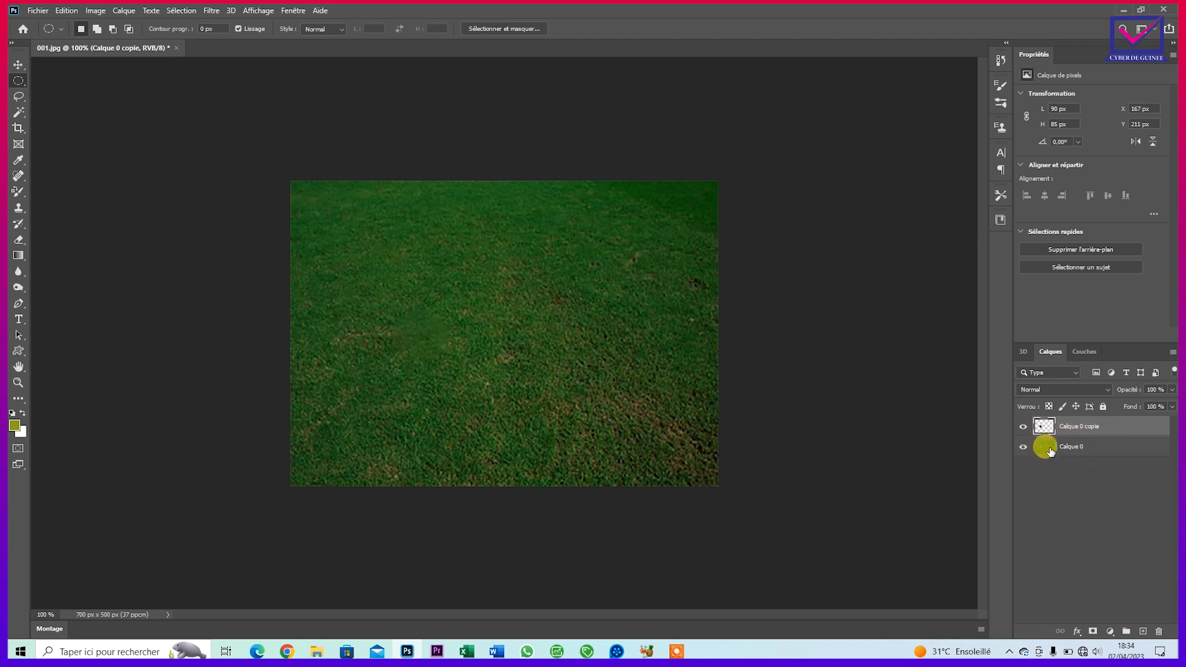
{"action": "left_click", "coordinate": [1023, 426]}
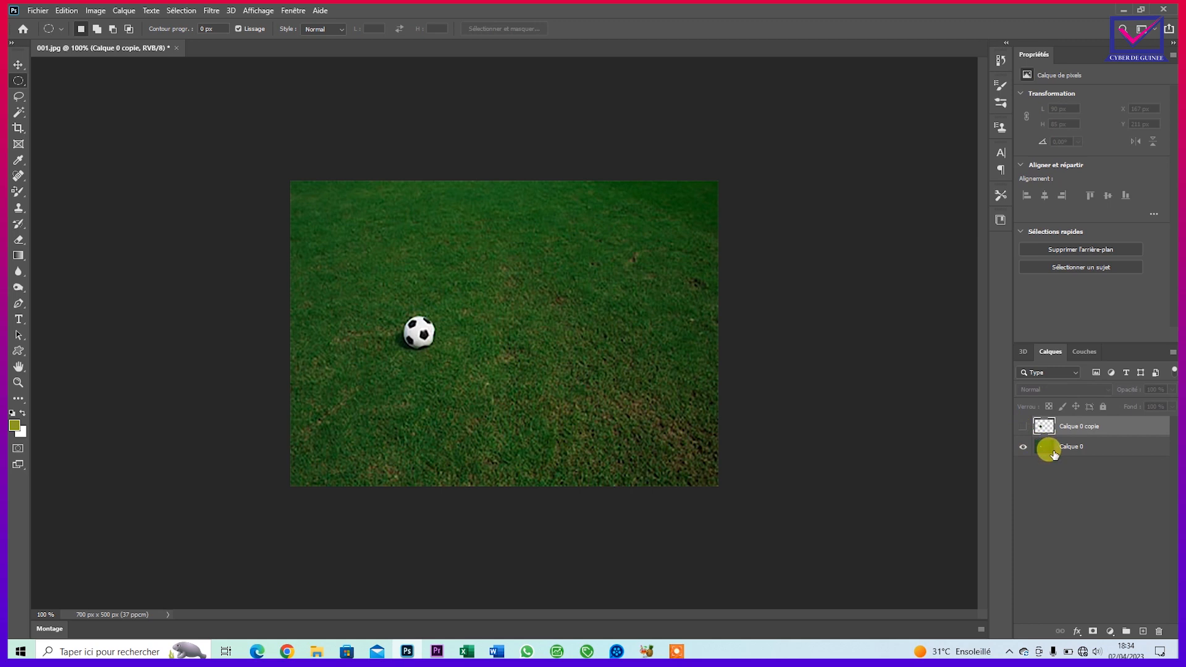
{"action": "left_click", "coordinate": [1022, 428]}
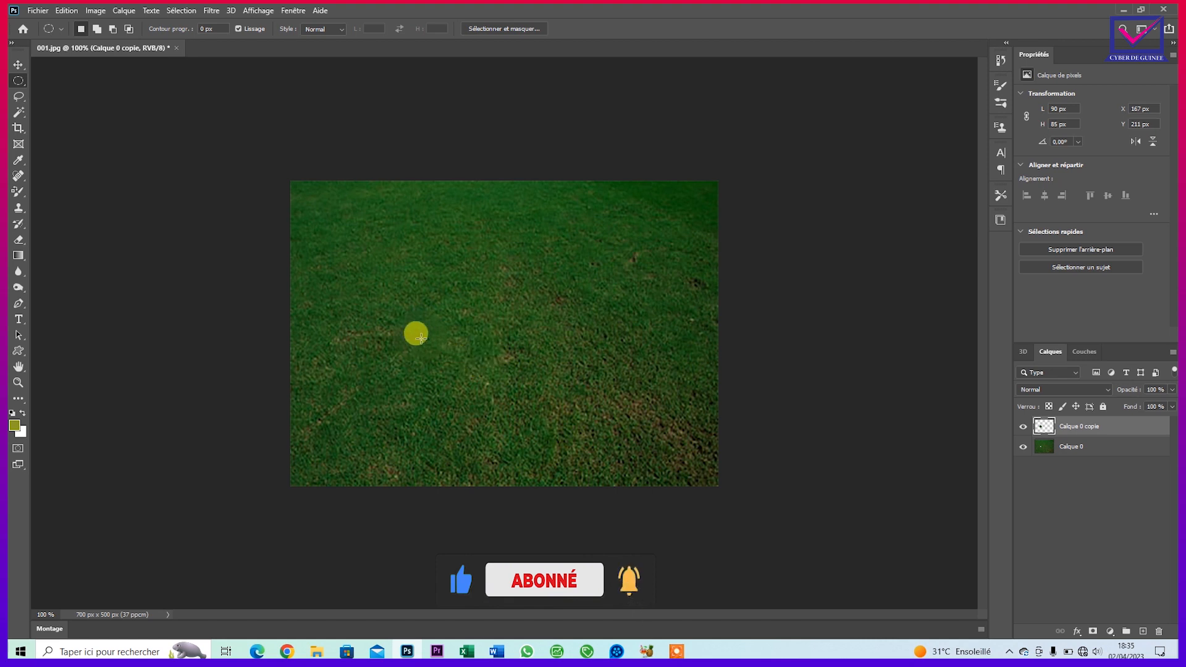
Merge the Calque 0 copie and Calque 0 layers into one.
{"action": "left_click", "coordinate": [1072, 453]}
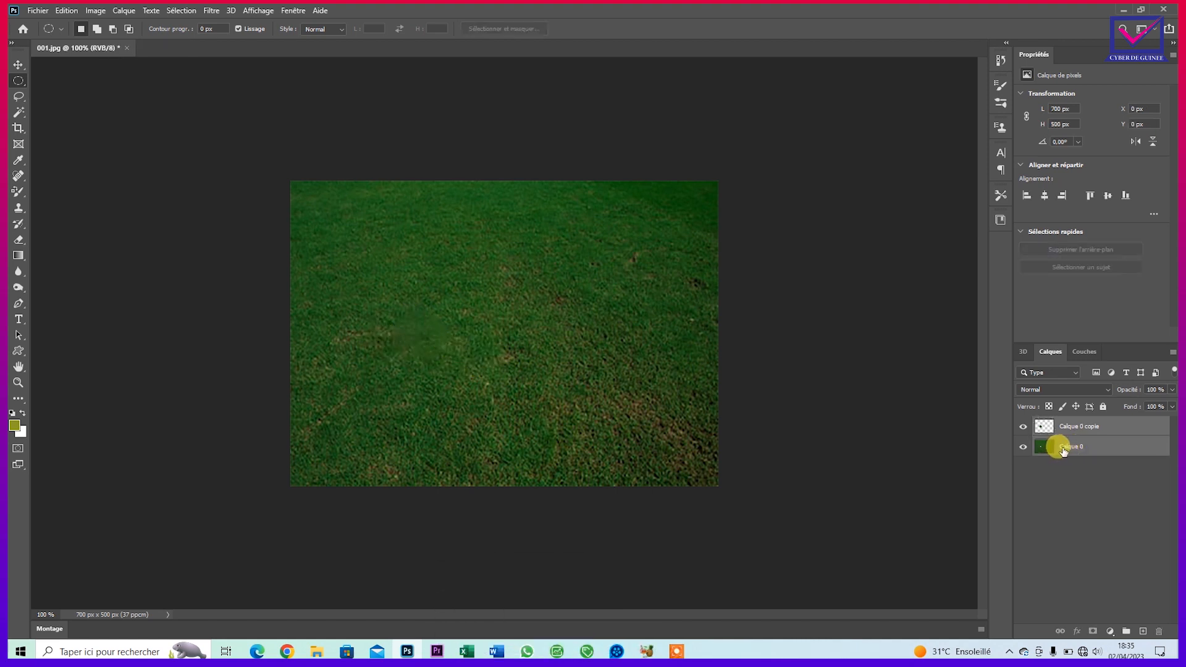
{"action": "right_click", "coordinate": [1061, 450]}
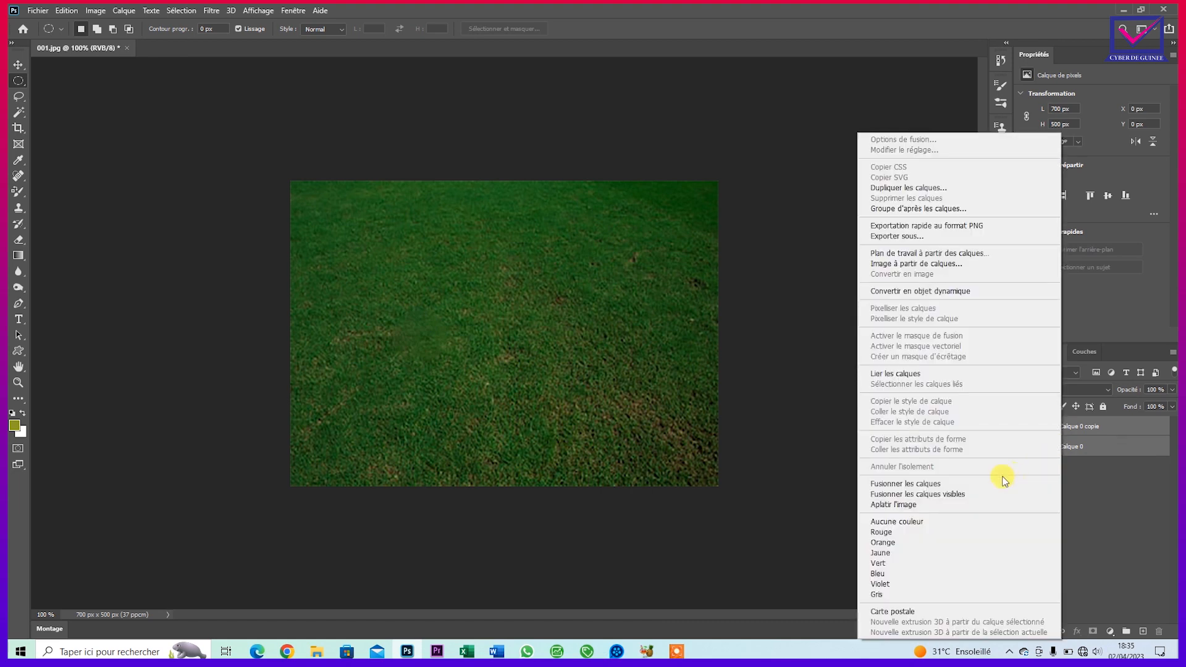
{"action": "left_click", "coordinate": [979, 484]}
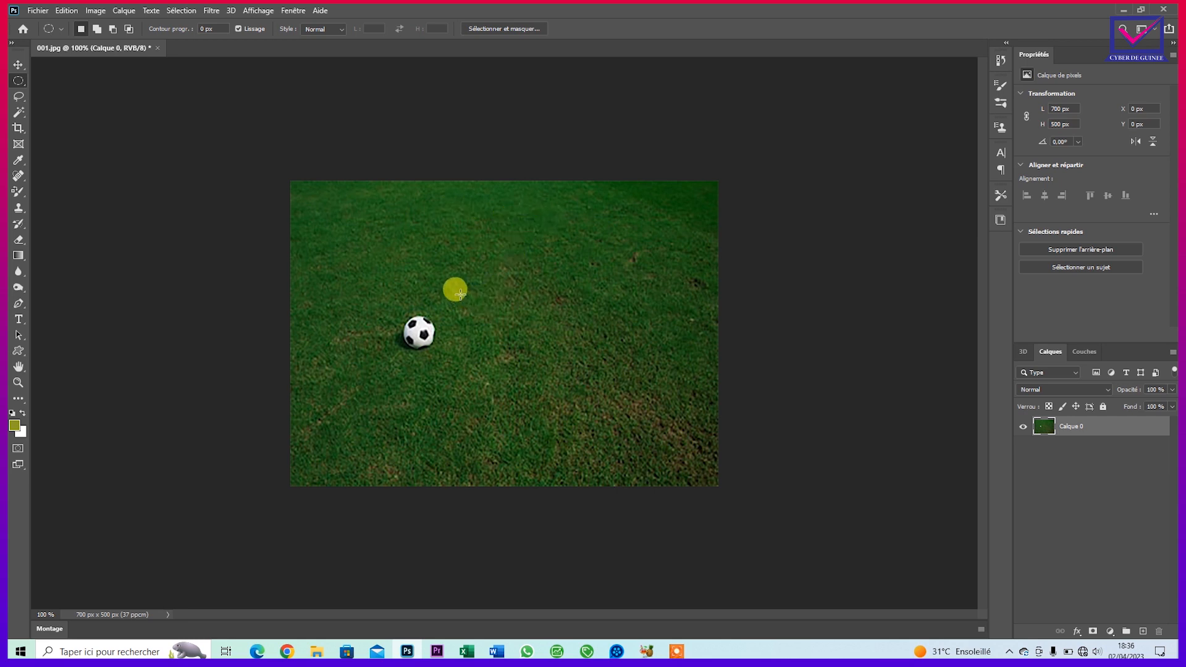
Select an elliptical grass patch of about 106 x 102 px beside the football, then copy and paste it as a new layer.
{"action": "left_click_drag", "start_coordinate": [451, 296], "coordinate": [517, 358]}
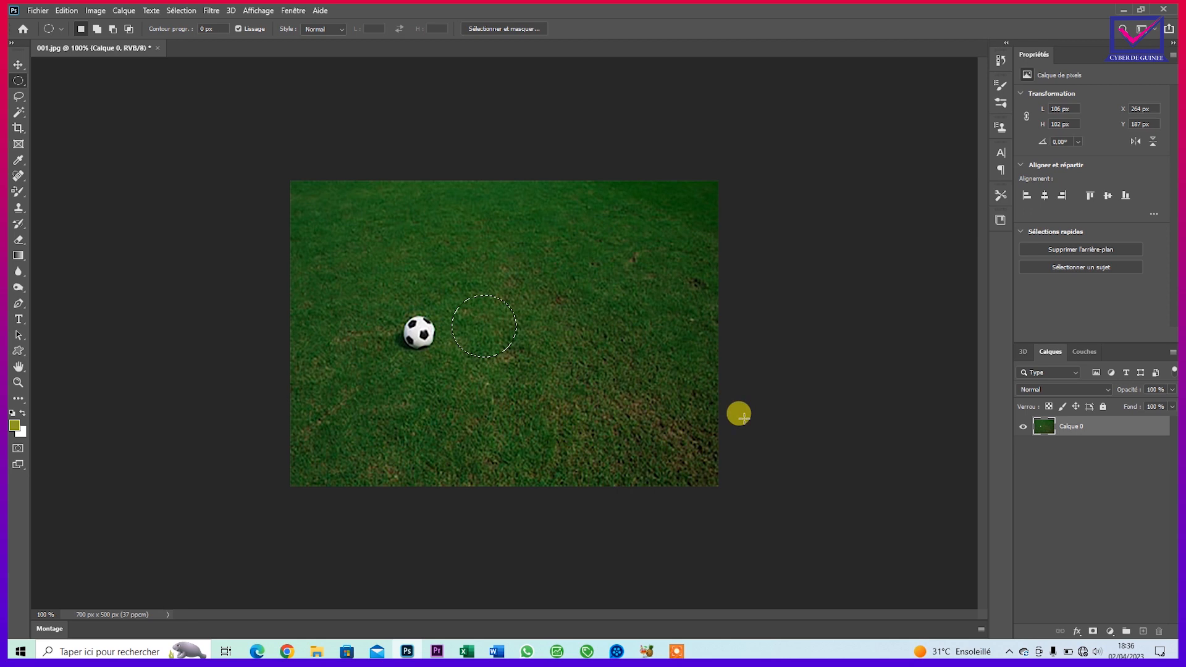
{"action": "left_click", "coordinate": [66, 10]}
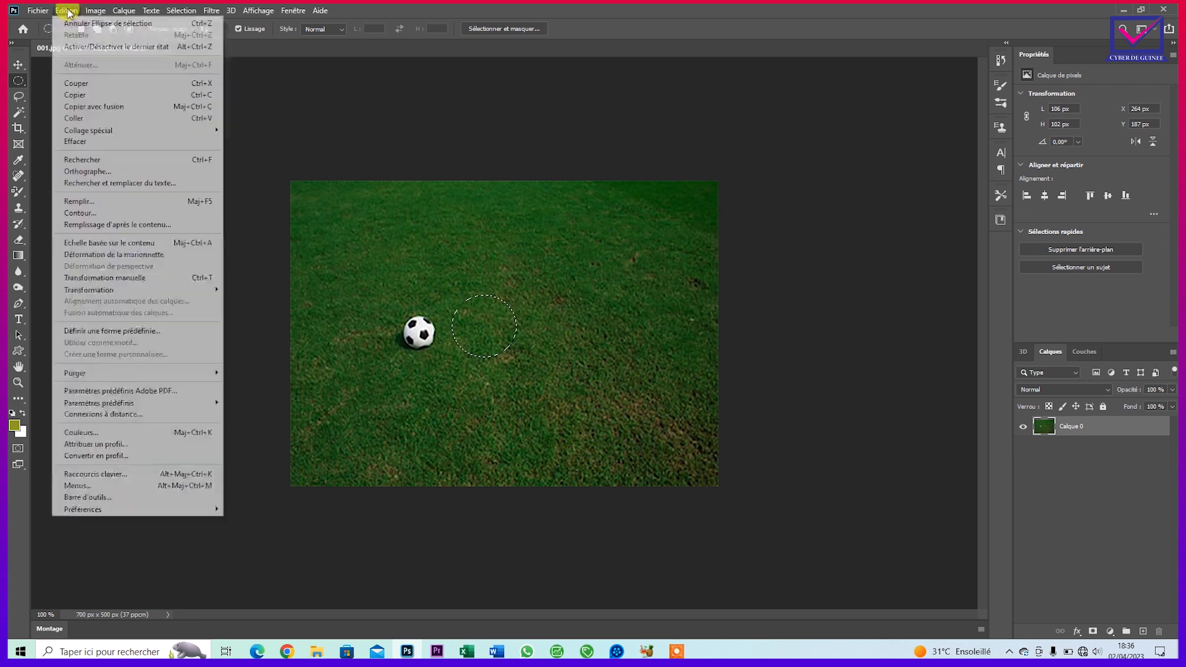
{"action": "left_click", "coordinate": [111, 95]}
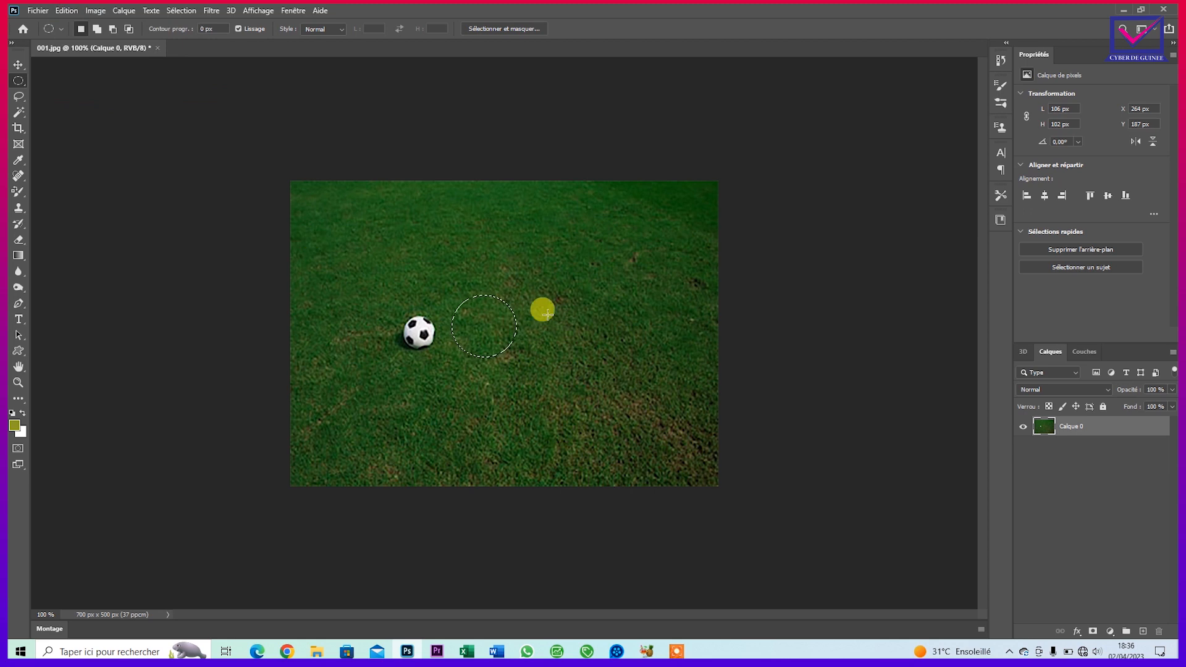
{"action": "left_click", "coordinate": [62, 14]}
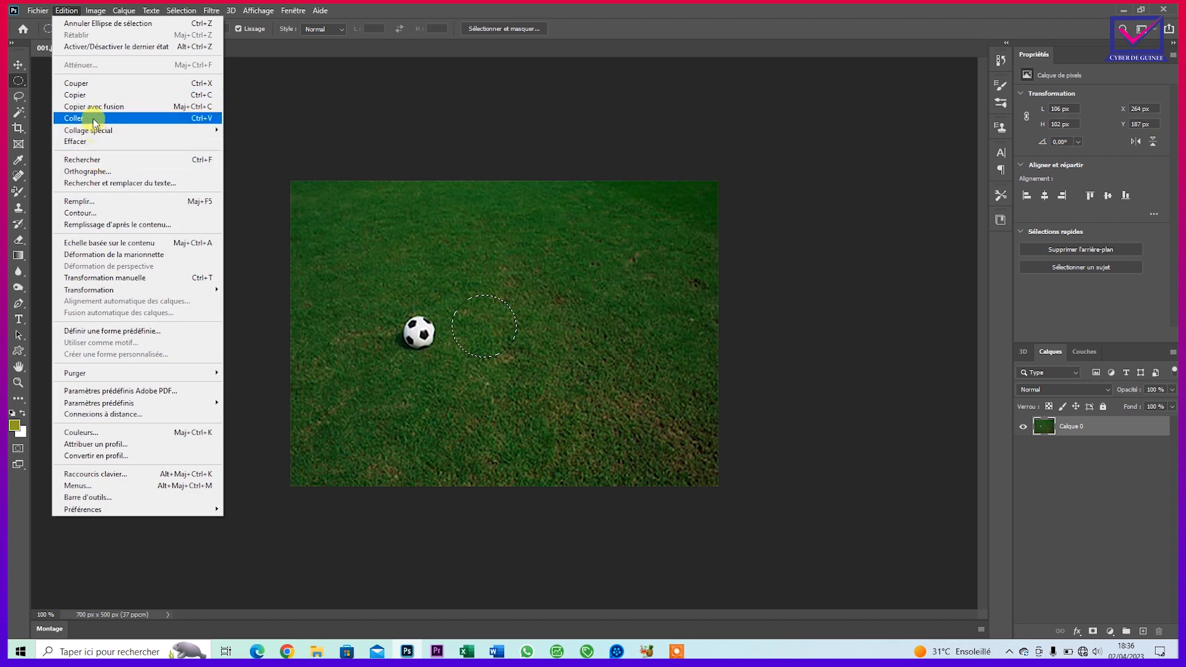
{"action": "left_click", "coordinate": [92, 117]}
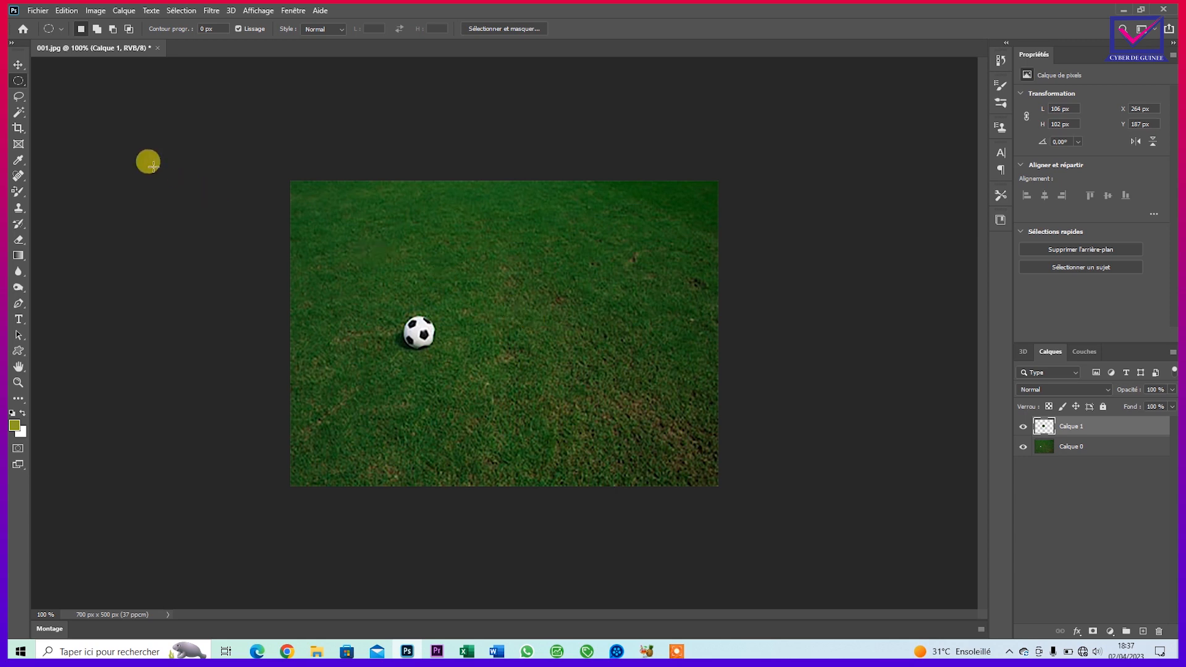
Move the pasted grass patch over the football to cover it, then compare the result with the original by toggling the patch's visibility.
{"action": "left_click", "coordinate": [19, 65]}
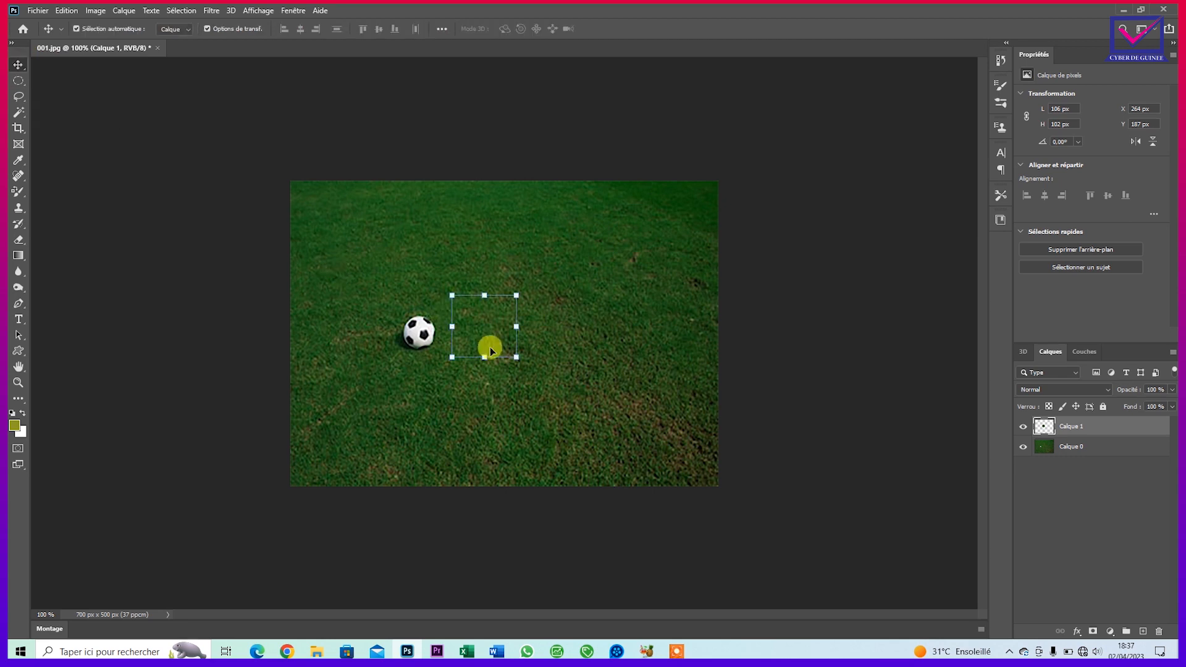
{"action": "left_click_drag", "start_coordinate": [491, 331], "coordinate": [430, 338]}
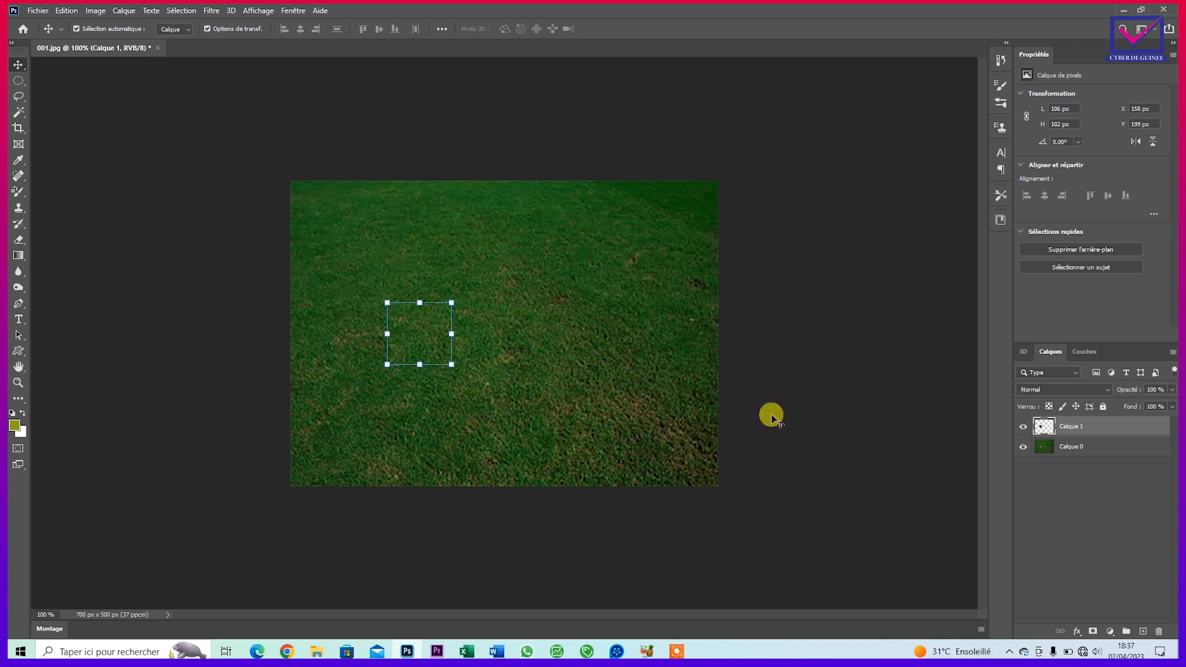
{"action": "left_click", "coordinate": [801, 417]}
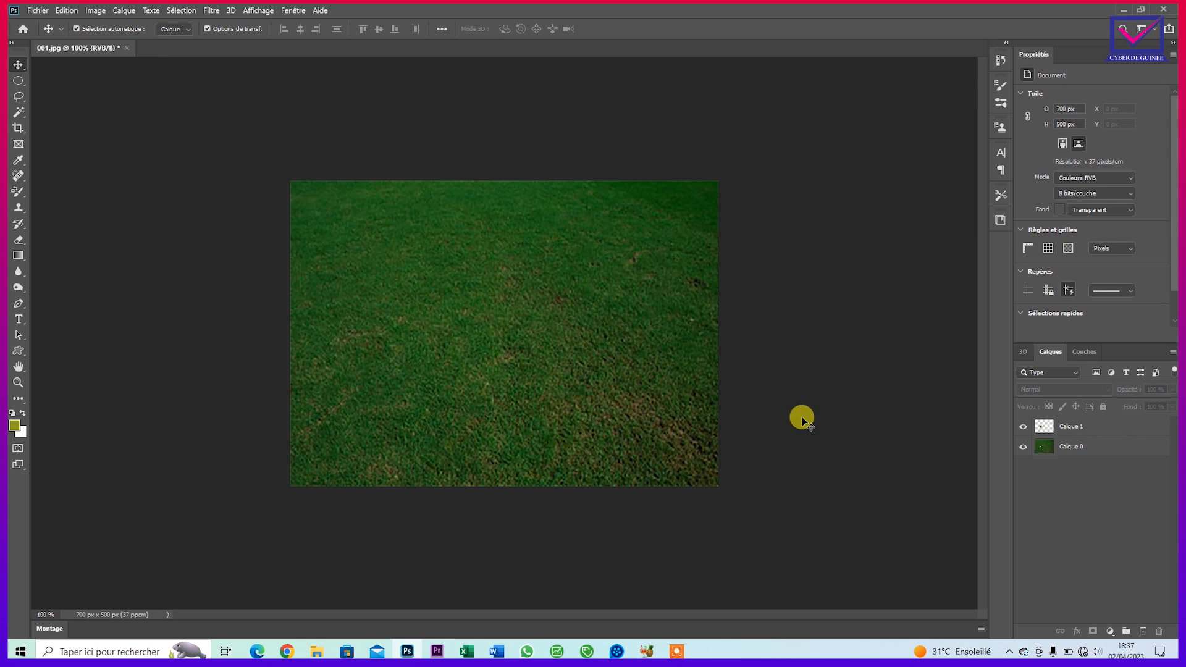
{"action": "left_click", "coordinate": [1022, 426]}
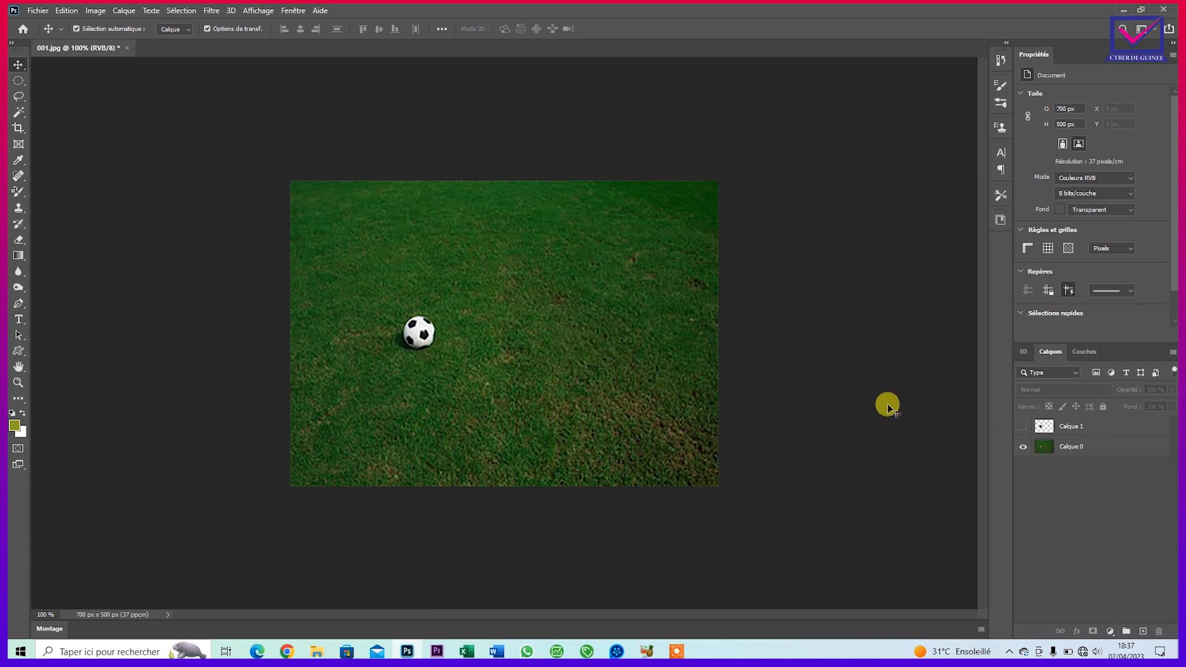
{"action": "left_click", "coordinate": [1022, 427]}
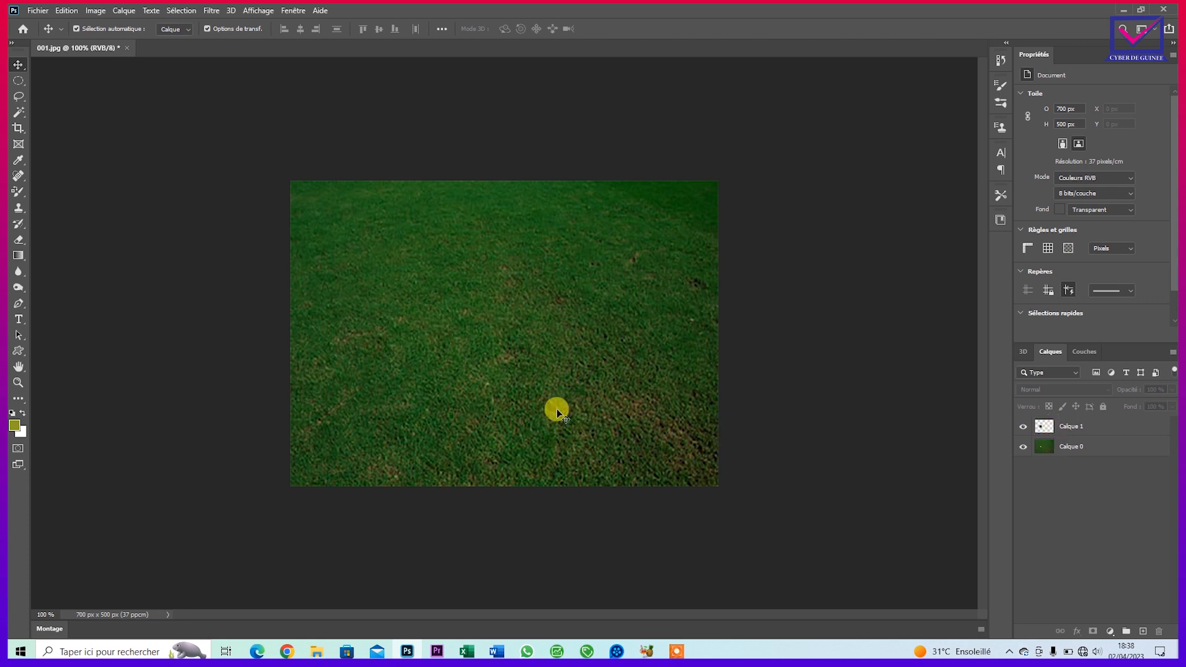
Merge the Calque 1 grass patch with Calque 0 into one layer and deselect it.
{"action": "left_click", "coordinate": [1061, 427]}
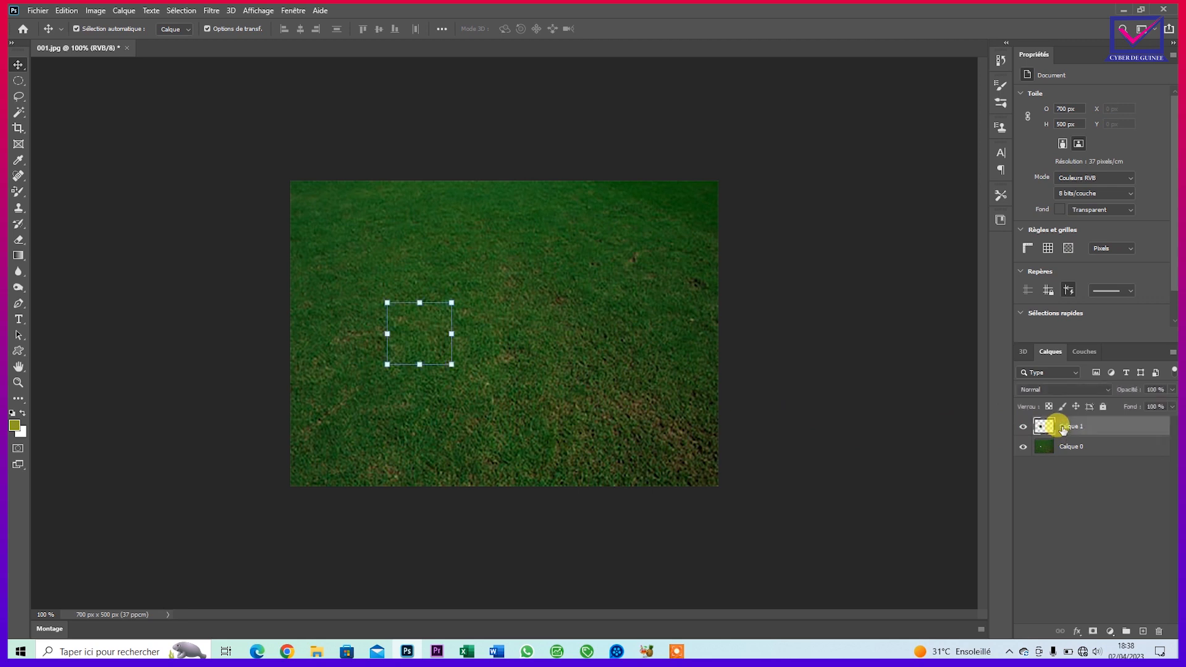
{"action": "left_click", "coordinate": [1077, 447]}
{"action": "right_click", "coordinate": [1077, 447]}
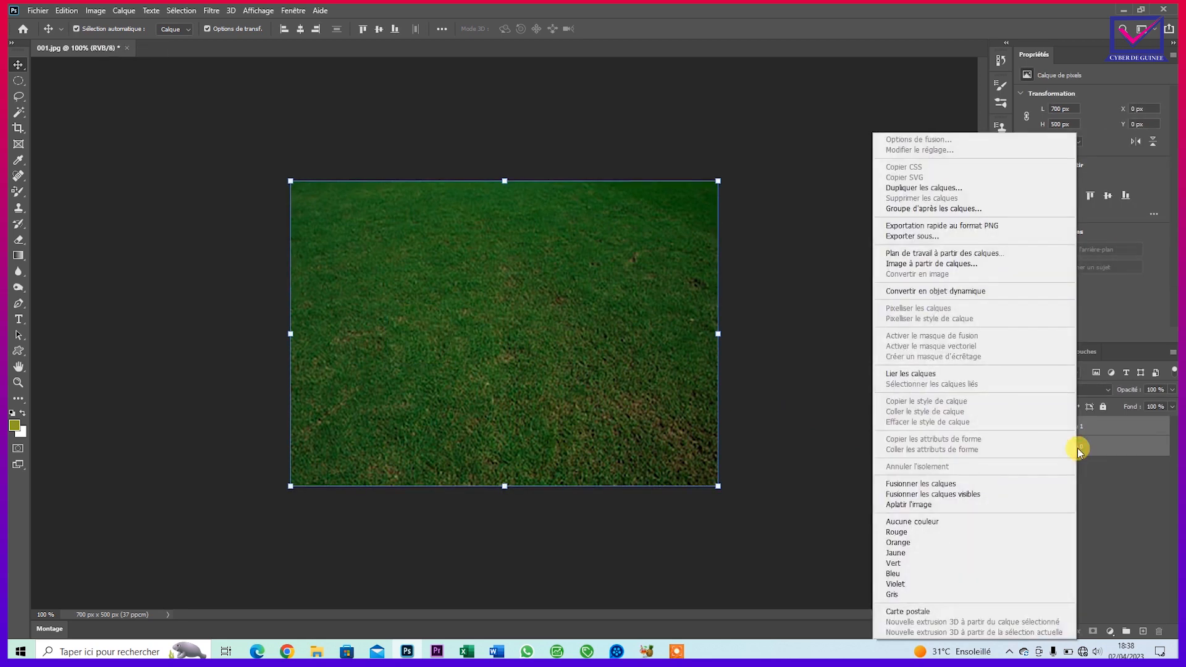
{"action": "left_click", "coordinate": [978, 484]}
{"action": "left_click", "coordinate": [775, 443]}
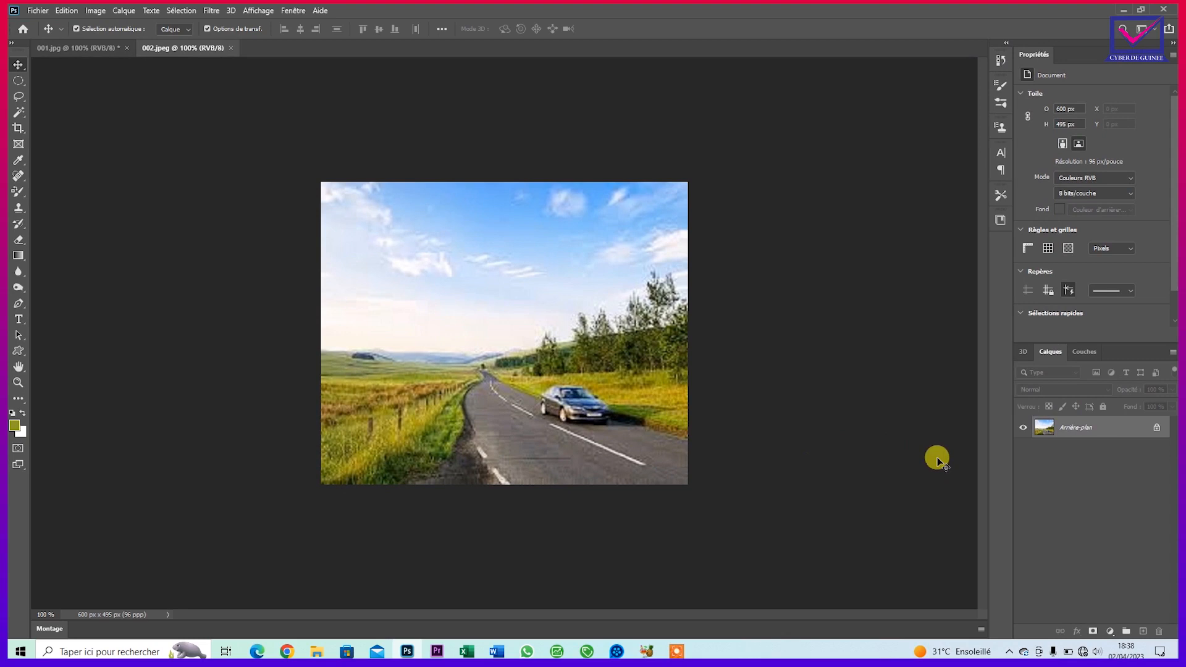
Unlock the background layer of 002.jpeg and draw a rectangular selection of about 204 x 81 px around the car.
{"action": "left_click", "coordinate": [1156, 428]}
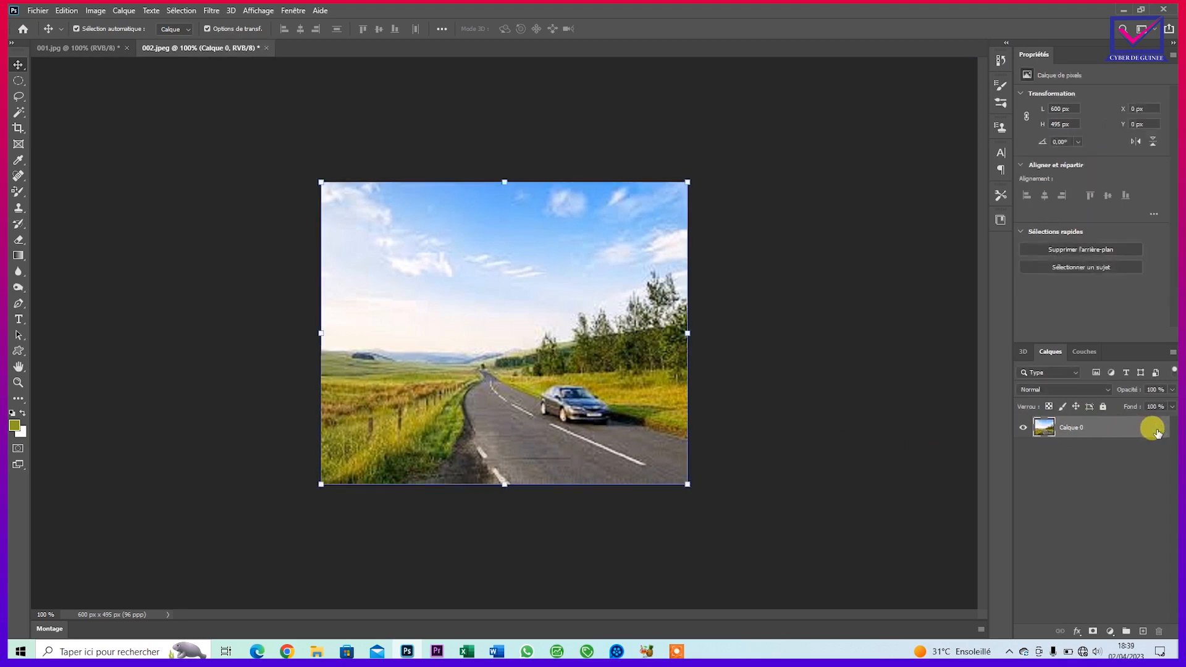
{"action": "left_click", "coordinate": [820, 416]}
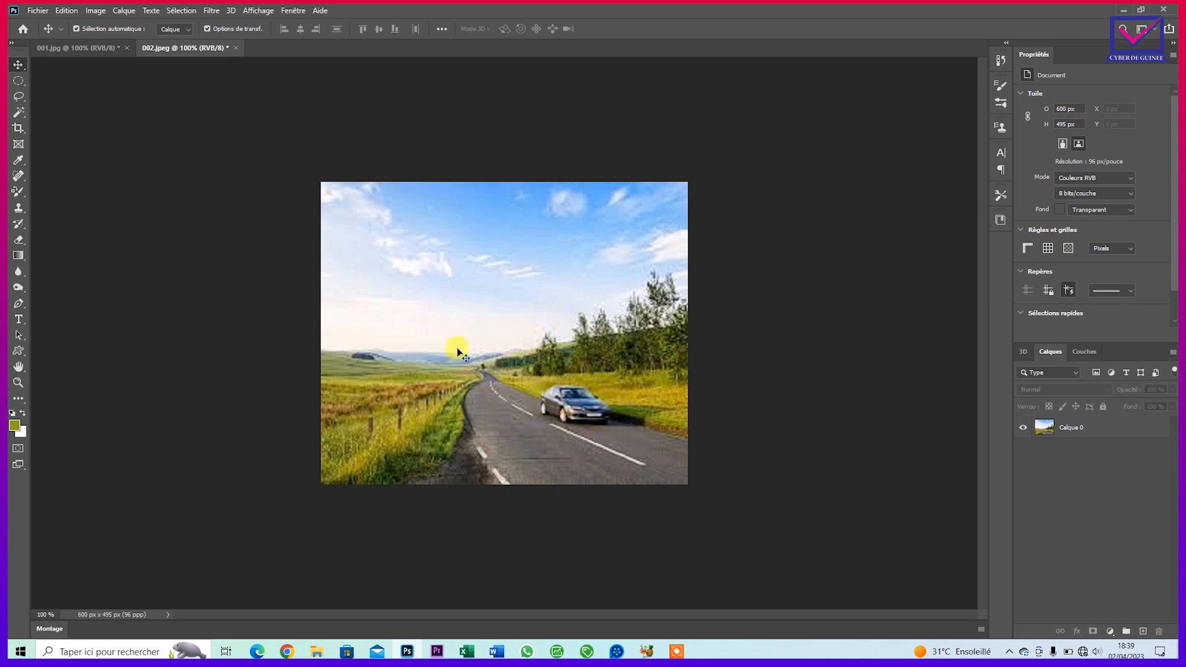
{"action": "left_click", "coordinate": [19, 81]}
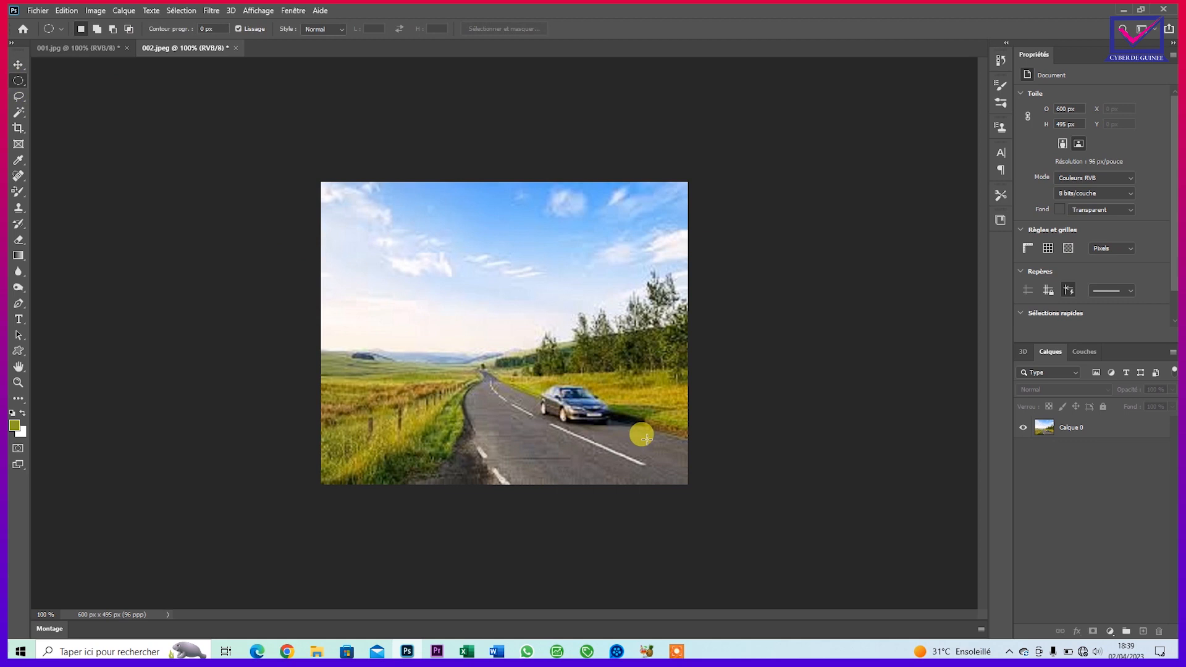
{"action": "right_click", "coordinate": [18, 82]}
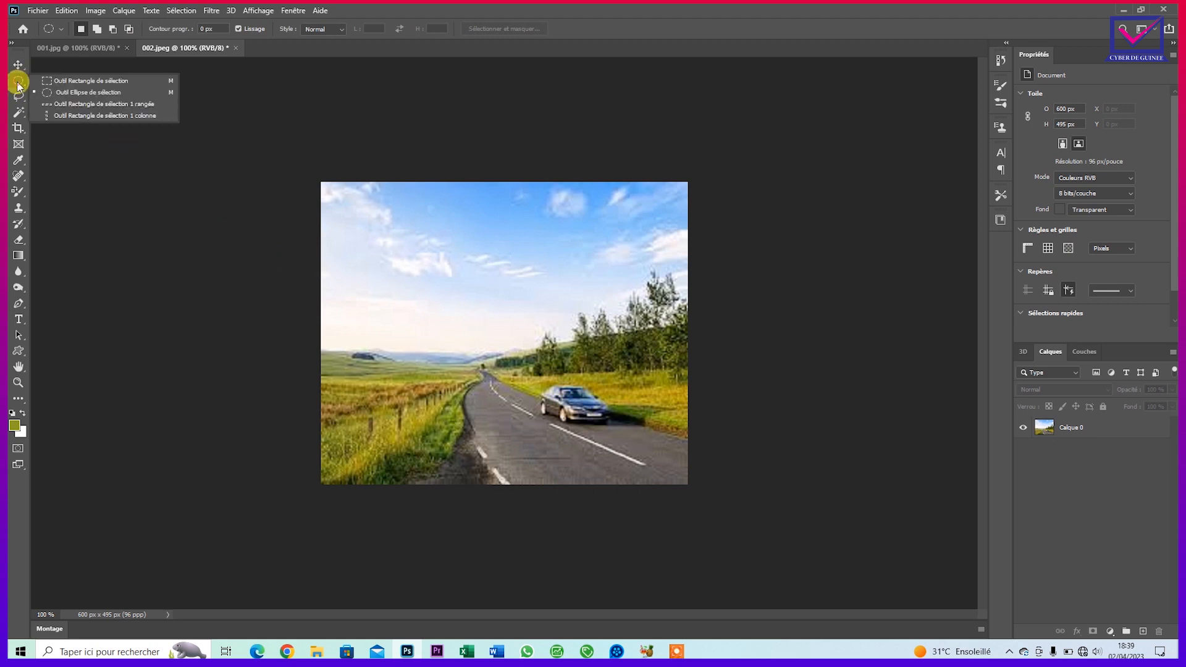
{"action": "left_click", "coordinate": [57, 81]}
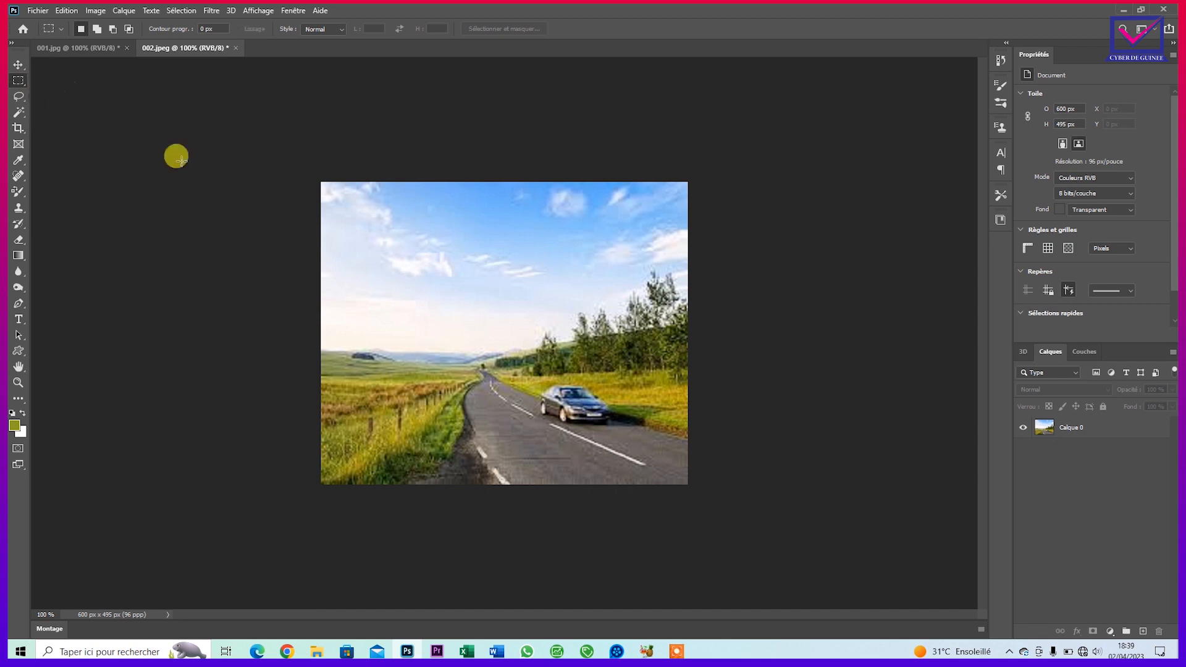
{"action": "left_click_drag", "start_coordinate": [530, 384], "coordinate": [652, 431]}
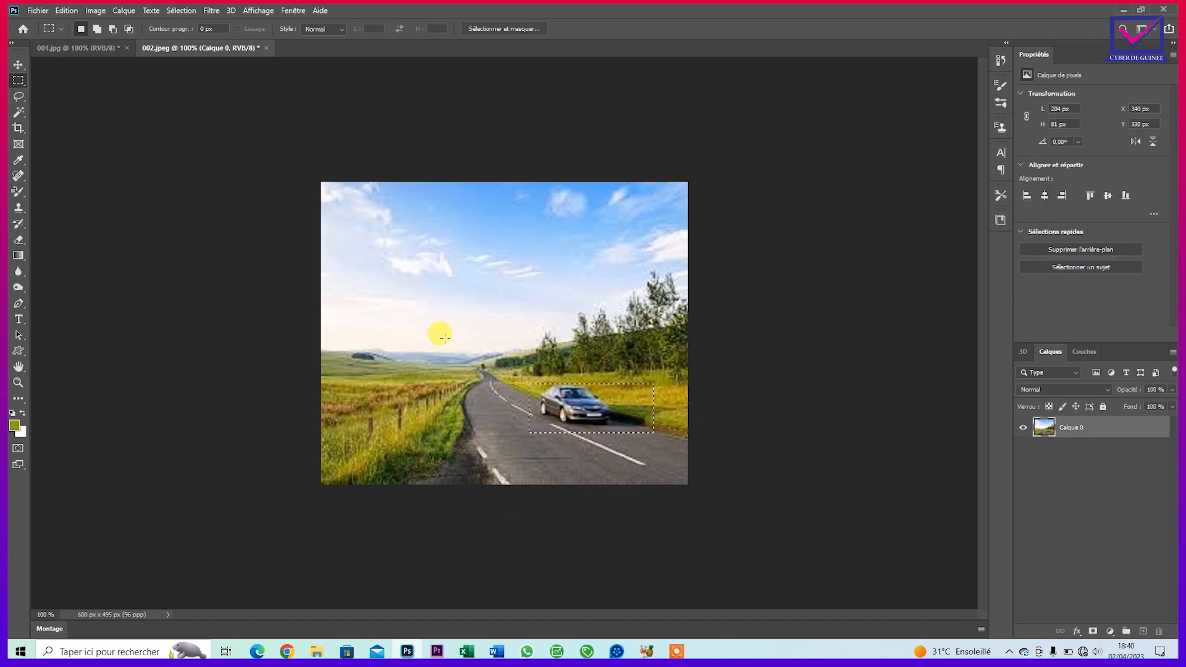
Replace the selected car with a content-aware fill output to a new layer.
{"action": "left_click", "coordinate": [65, 10]}
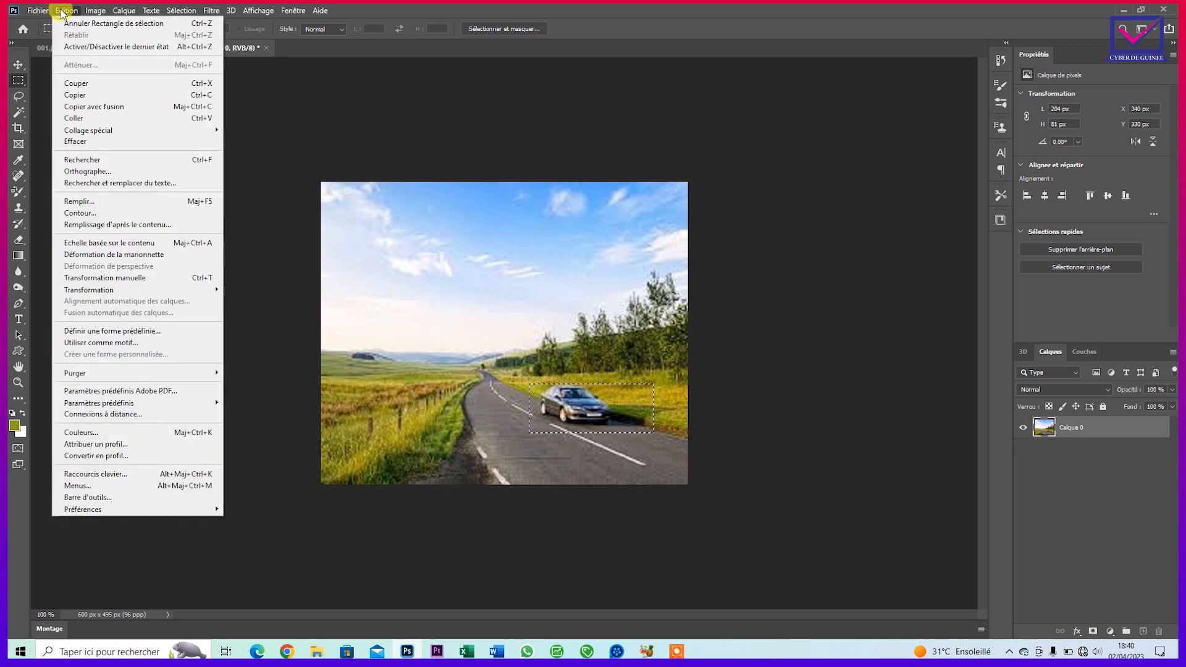
{"action": "left_click", "coordinate": [127, 225]}
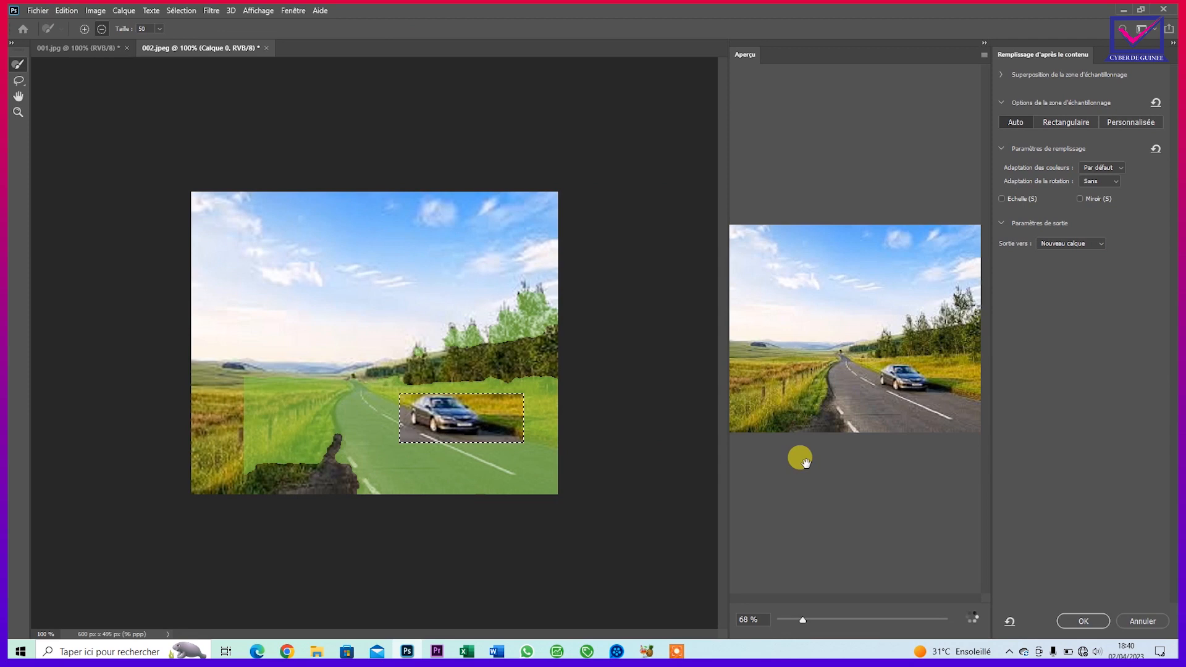
{"action": "scroll", "coordinate": [927, 402], "scroll_direction": "up", "scroll_amount": 1}
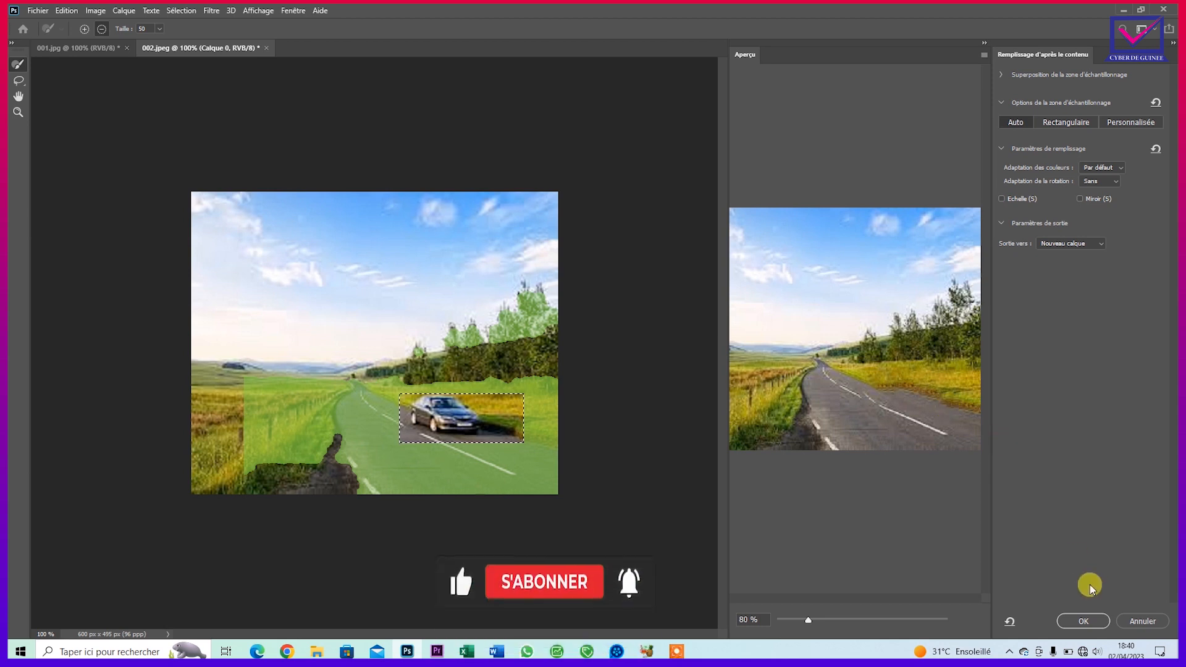
{"action": "left_click", "coordinate": [1091, 621]}
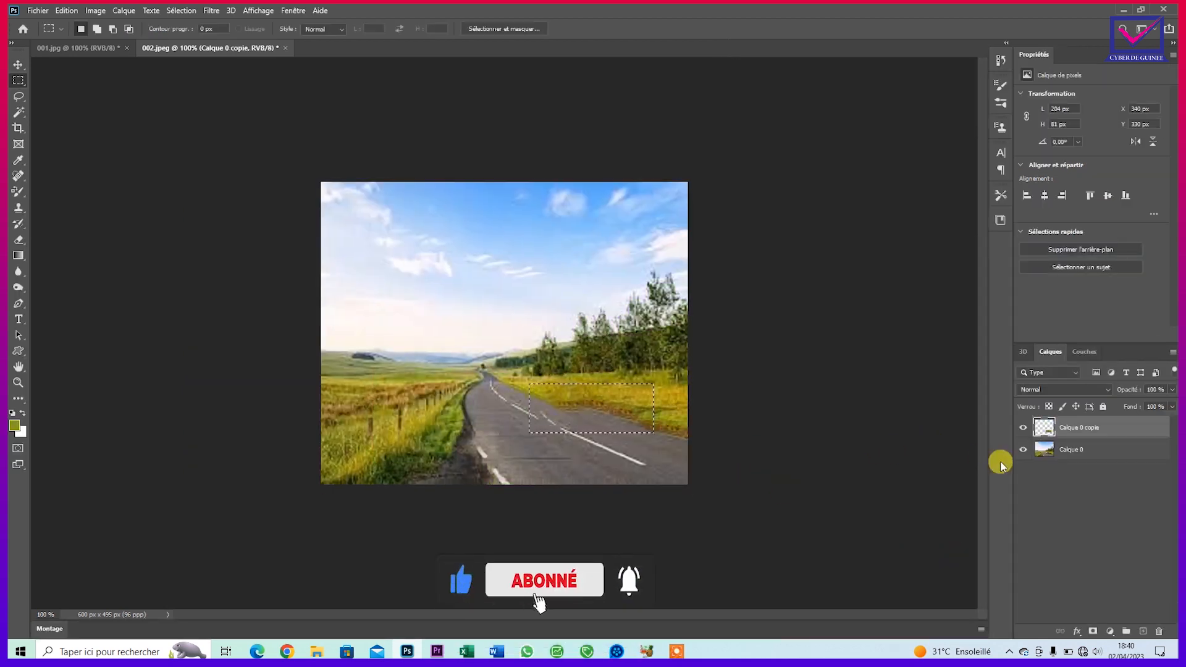
Merge the Calque 0 copie fill layer with Calque 0.
{"action": "left_click", "coordinate": [1067, 453], "text": "shift"}
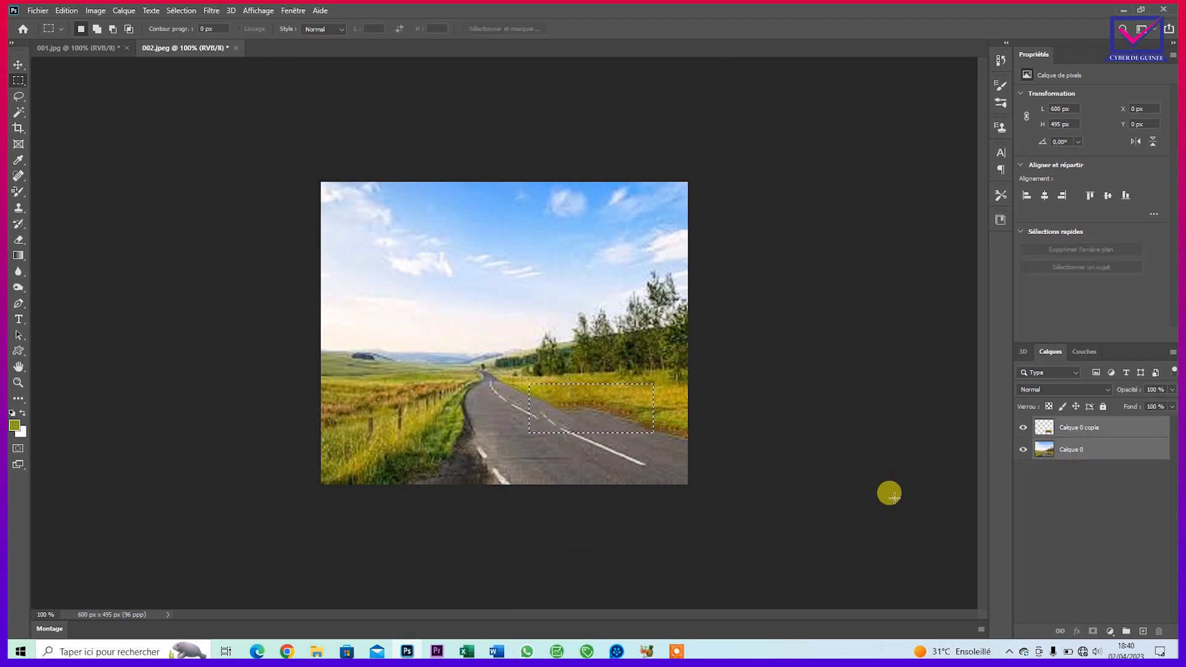
{"action": "right_click", "coordinate": [1070, 450]}
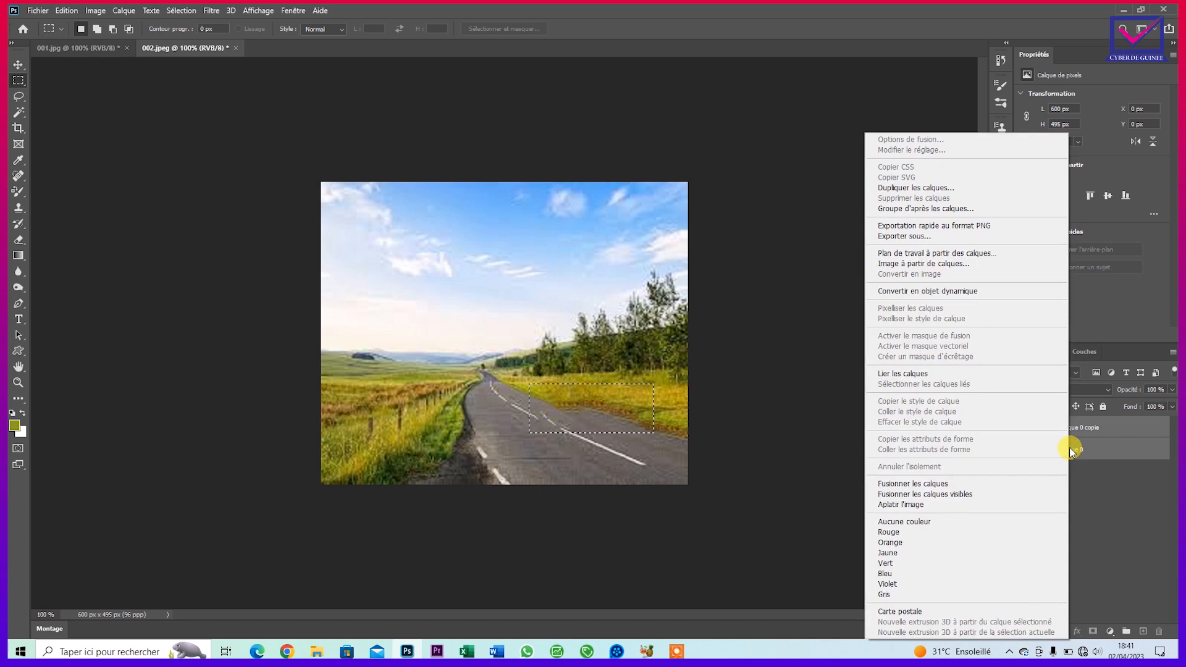
{"action": "left_click", "coordinate": [965, 483]}
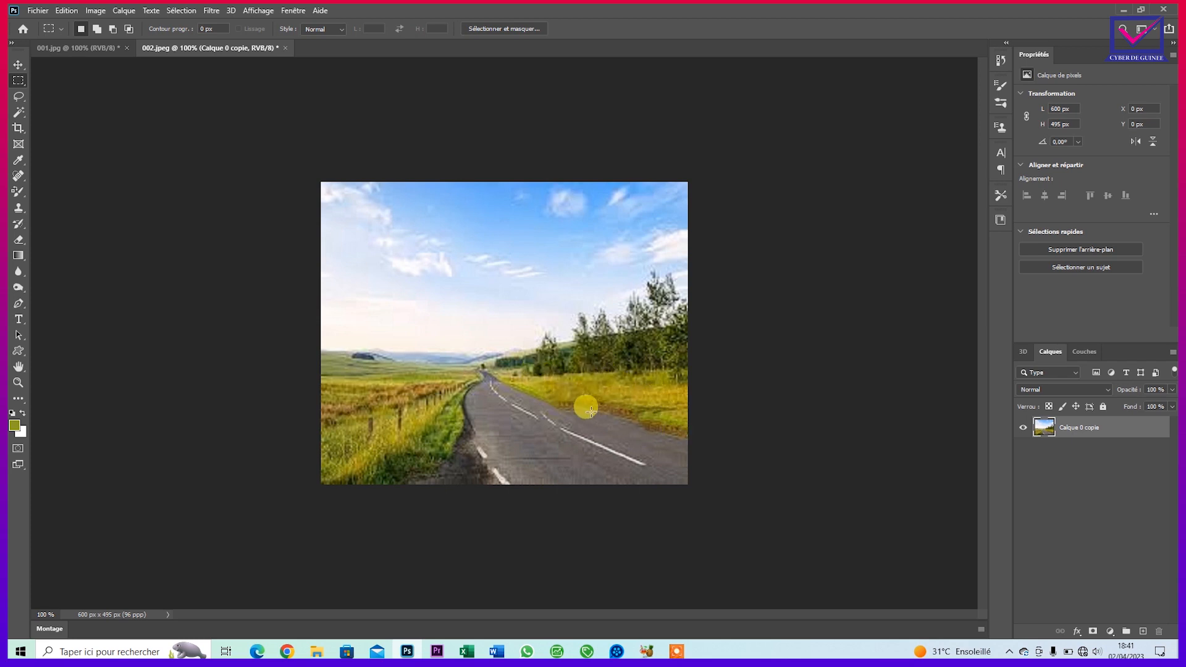
Draw a closed Pen path of about 117 x 33 px around the grass verge along the road's far edge.
{"action": "left_click", "coordinate": [18, 304]}
{"action": "left_click", "coordinate": [511, 382]}
{"action": "left_click", "coordinate": [524, 391]}
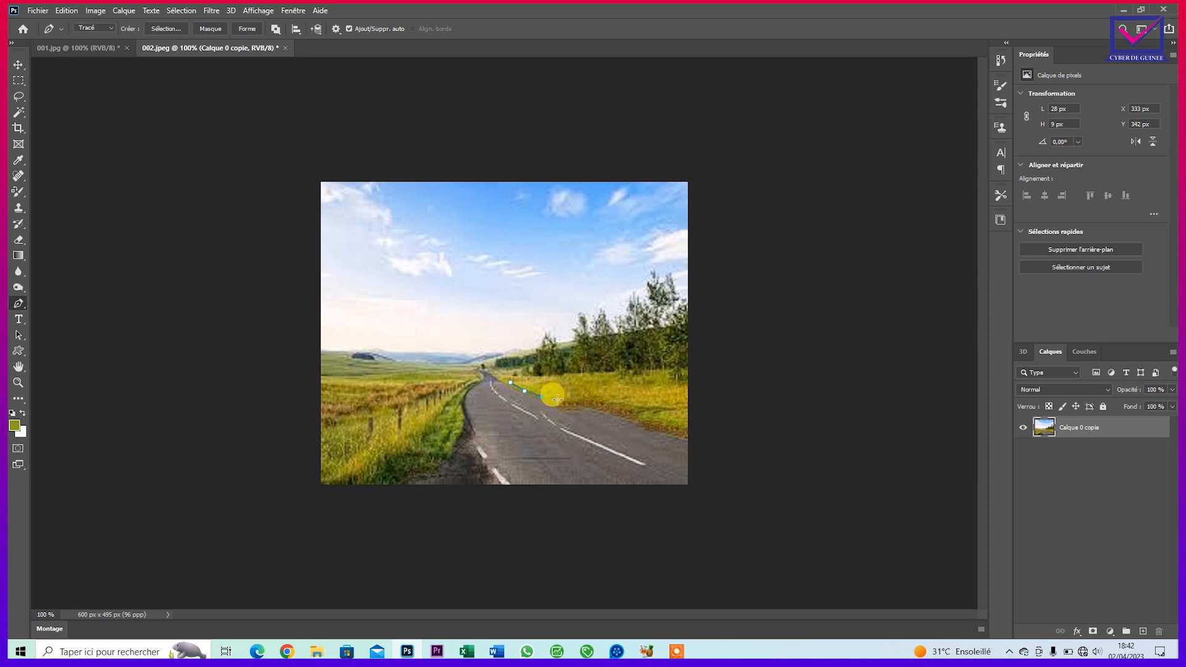
{"action": "left_click", "coordinate": [556, 402]}
{"action": "left_click", "coordinate": [582, 394]}
{"action": "left_click", "coordinate": [559, 385]}
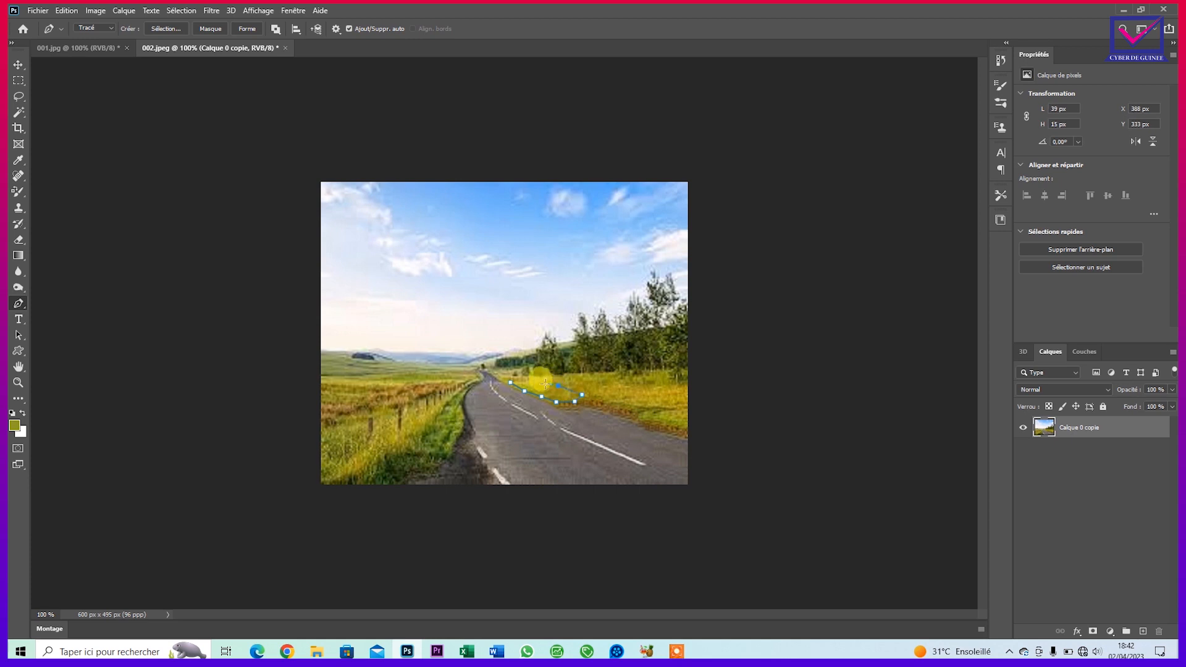
{"action": "left_click", "coordinate": [535, 382]}
{"action": "left_click", "coordinate": [512, 386]}
Convert the verge path into a new selection with a 1-pixel feather radius and copy it to a new layer.
{"action": "right_click", "coordinate": [549, 393]}
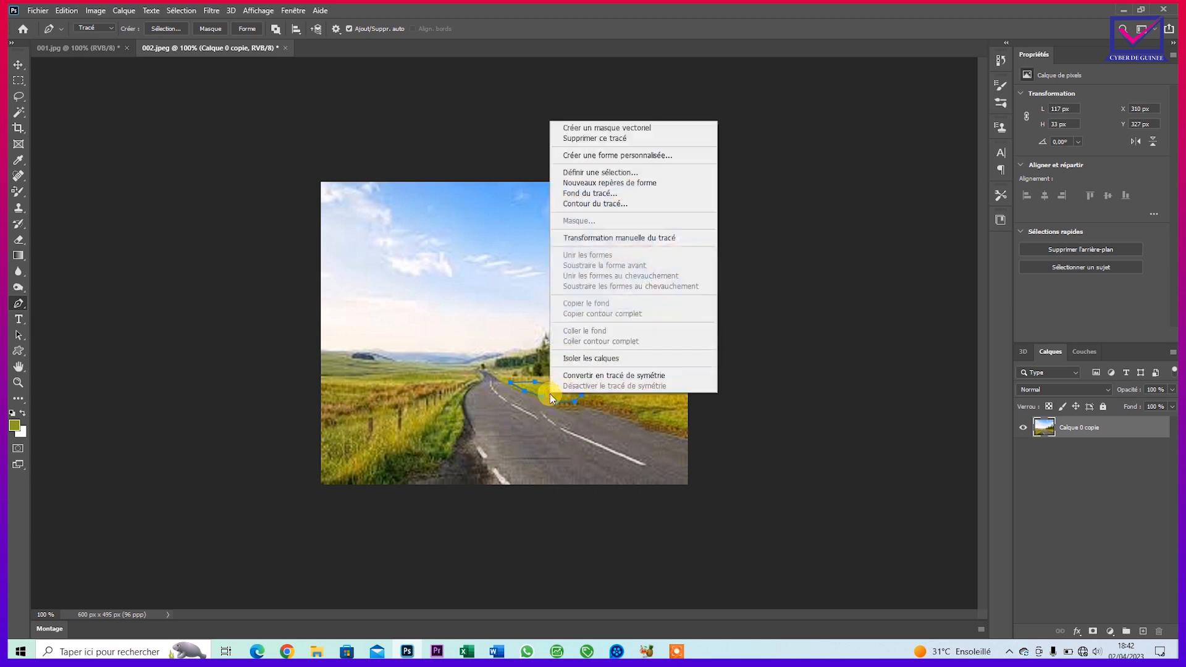
{"action": "left_click", "coordinate": [578, 173]}
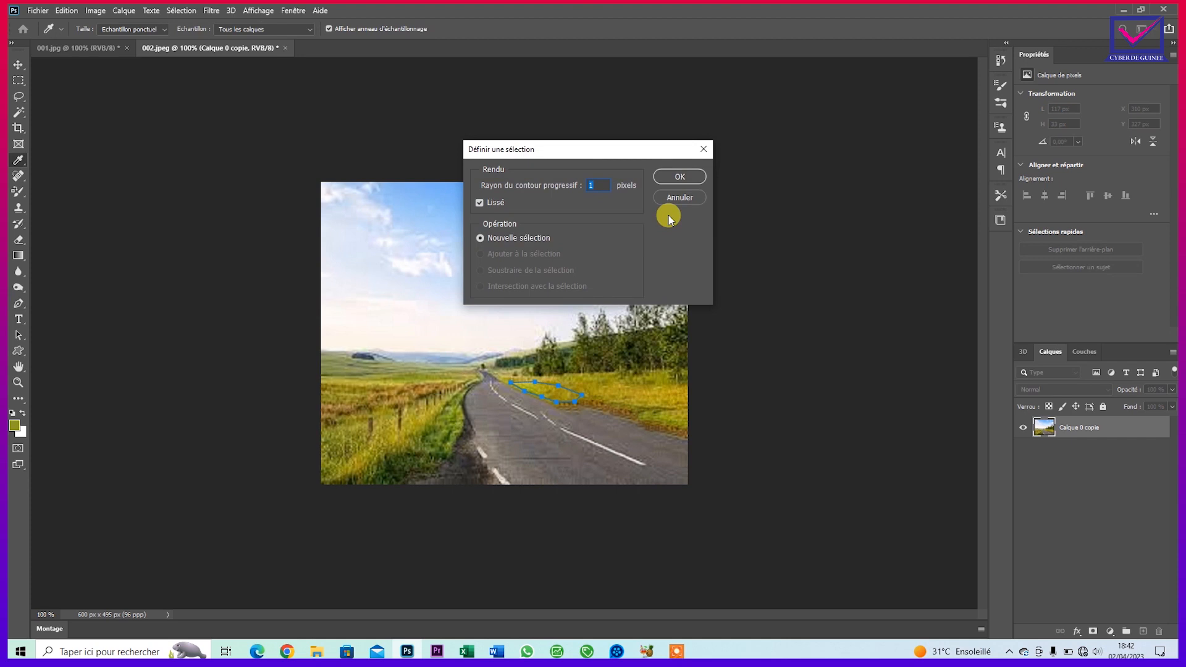
{"action": "key", "text": "Return"}
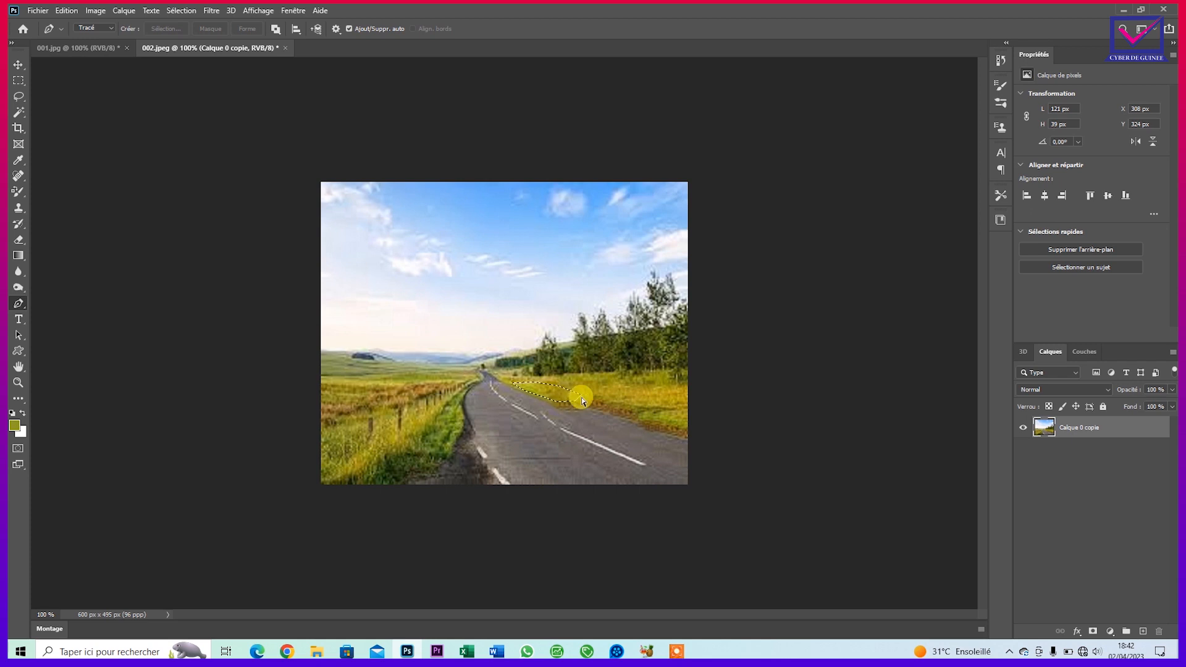
{"action": "key", "text": "ctrl+j"}
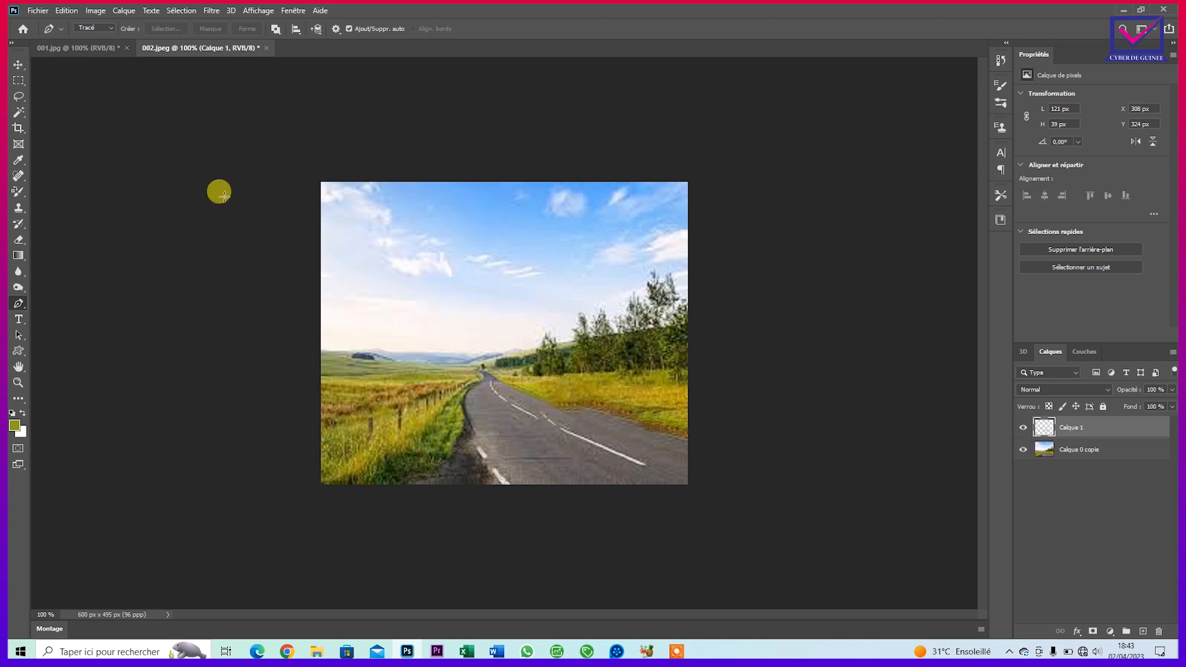
Move the copied grass over the uneven road edge where the car was and stretch it to about 283 x 73 px.
{"action": "left_click", "coordinate": [18, 65]}
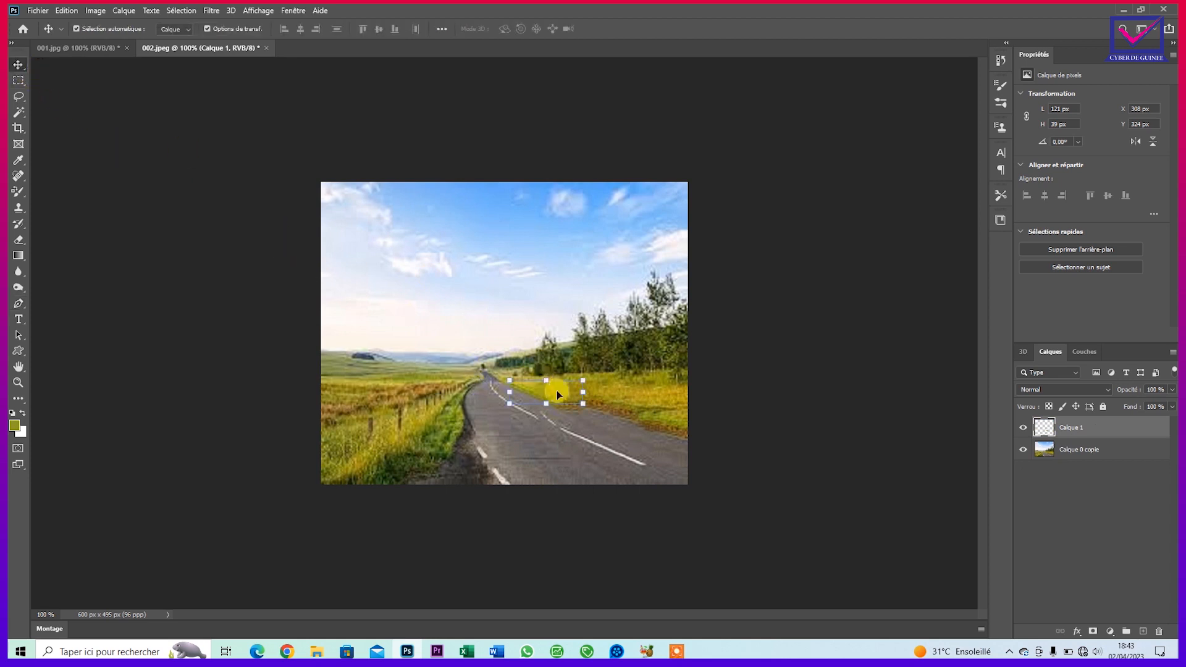
{"action": "left_click_drag", "start_coordinate": [561, 395], "coordinate": [720, 441]}
{"action": "left_click_drag", "start_coordinate": [633, 399], "coordinate": [633, 434]}
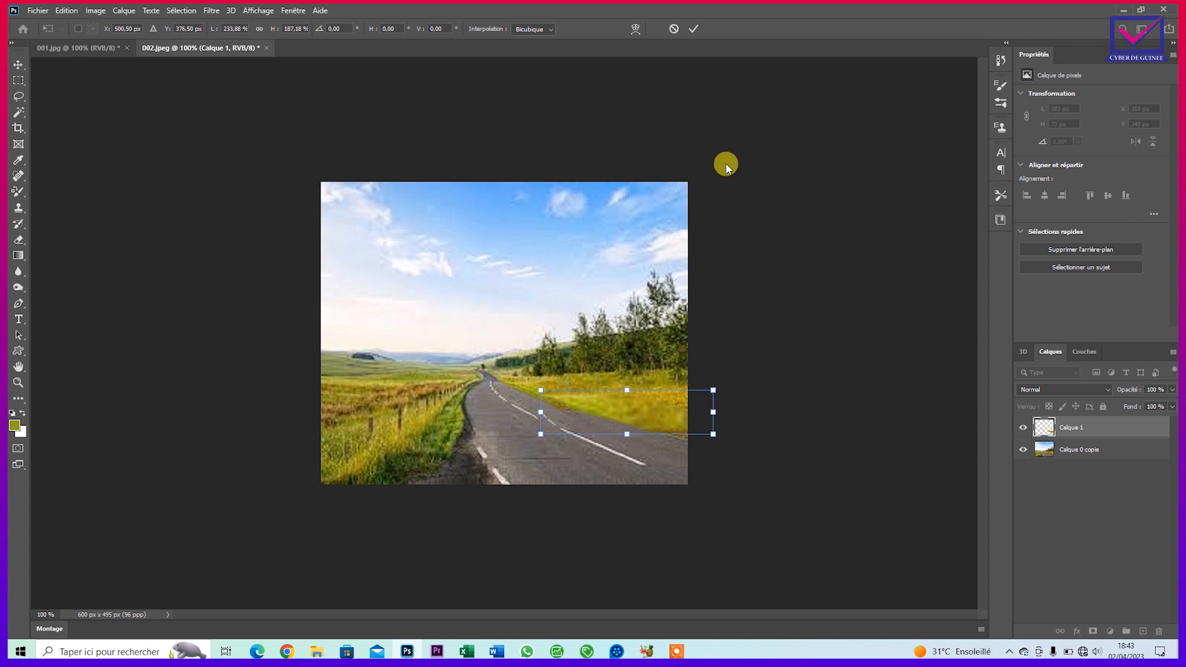
{"action": "key", "text": "Return"}
{"action": "left_click", "coordinate": [726, 395]}
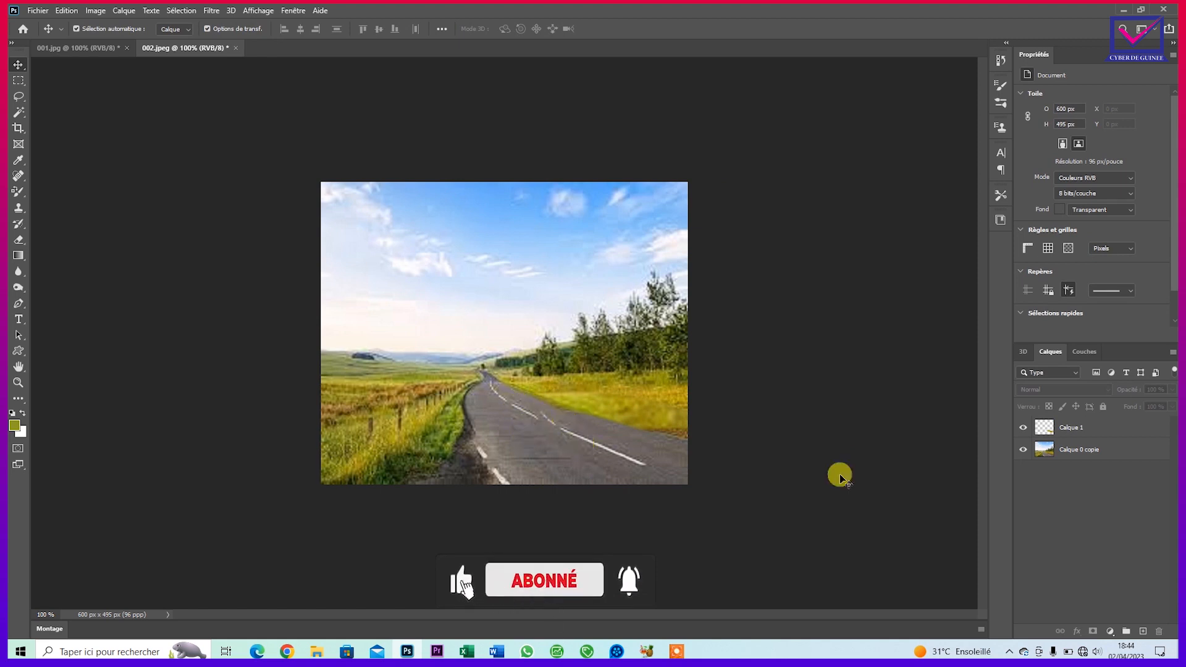
Merge the Calque 1 grass layer with Calque 0 copie and deselect the result.
{"action": "left_click", "coordinate": [1060, 426]}
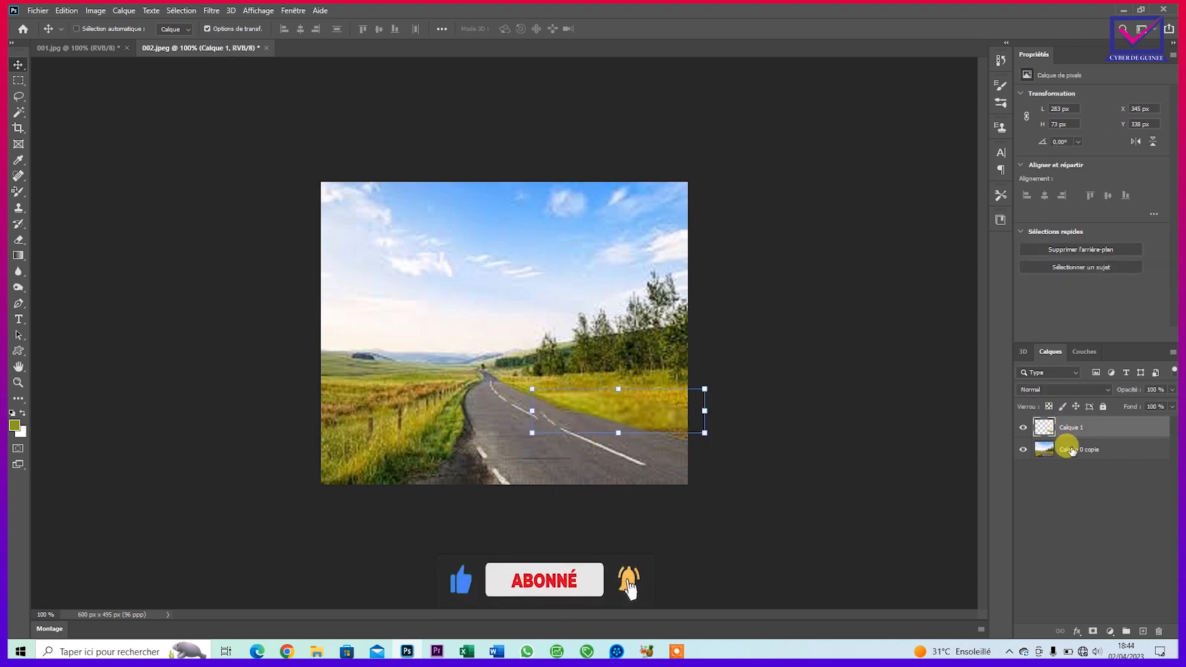
{"action": "left_click", "coordinate": [1071, 450], "text": "shift"}
{"action": "right_click", "coordinate": [1072, 449]}
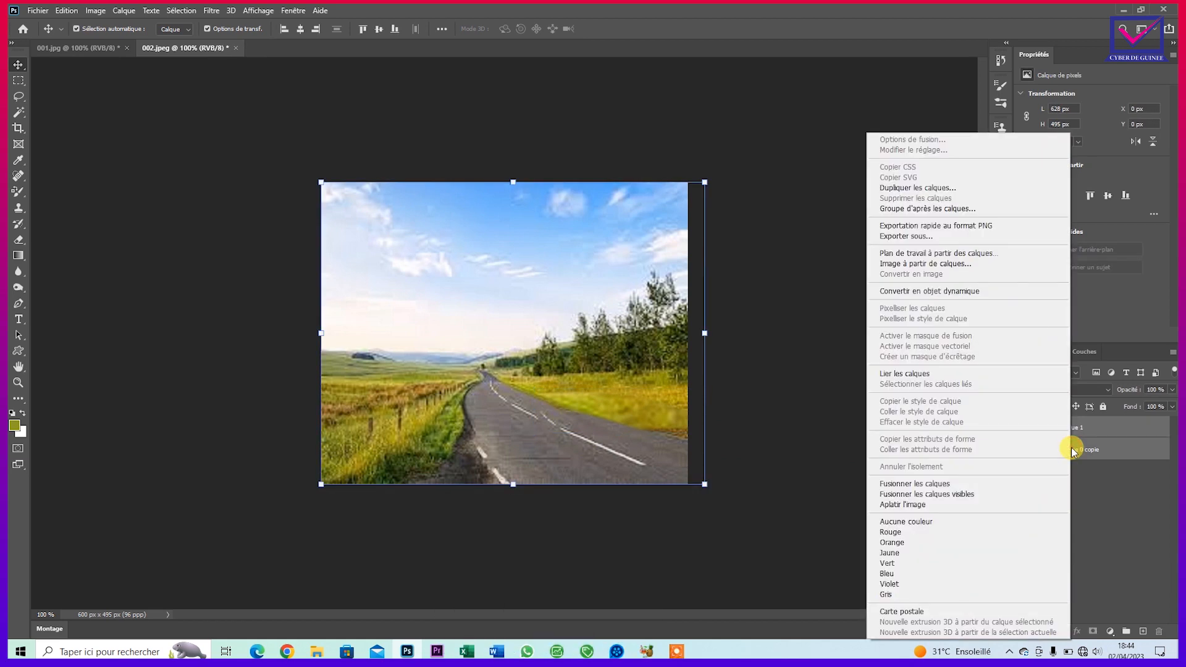
{"action": "left_click", "coordinate": [999, 484]}
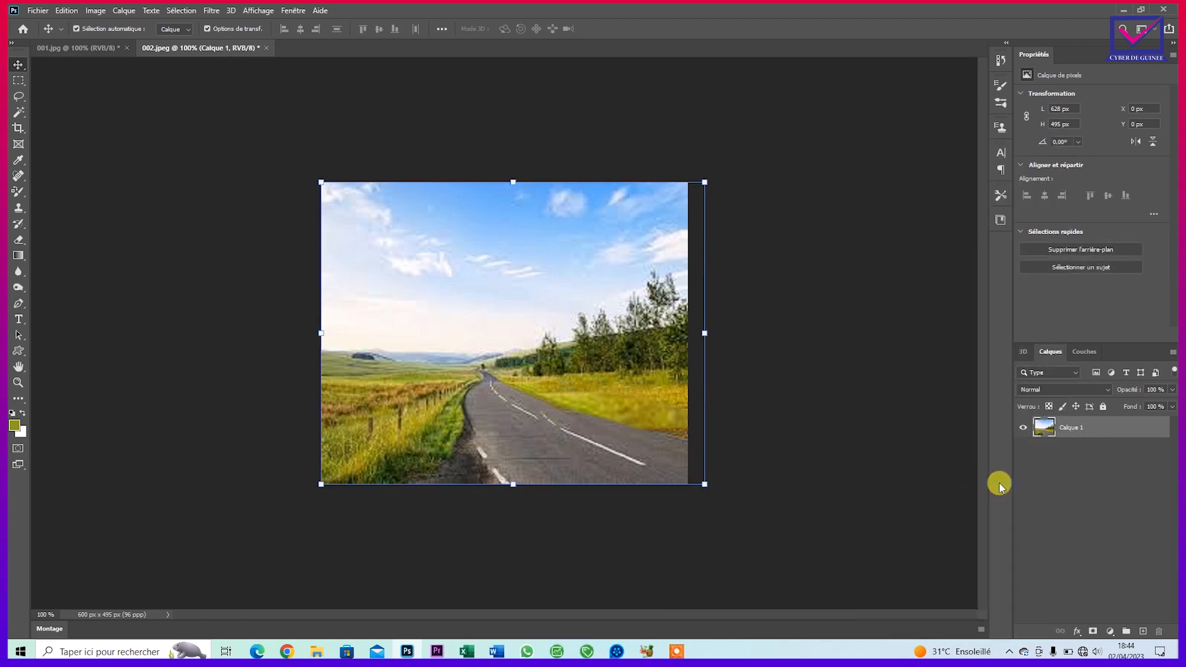
{"action": "left_click", "coordinate": [786, 503]}
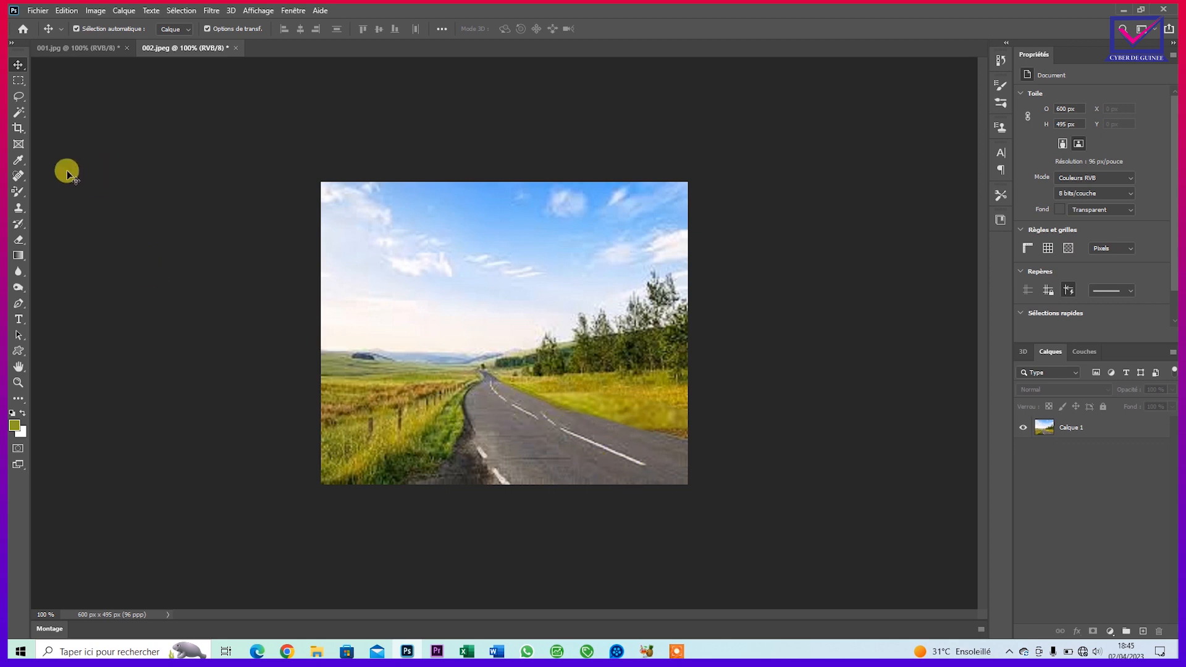
Retouch the gap in the road's white centre line with the Spot Healing Brush at a size of 28 px.
{"action": "left_click", "coordinate": [19, 176]}
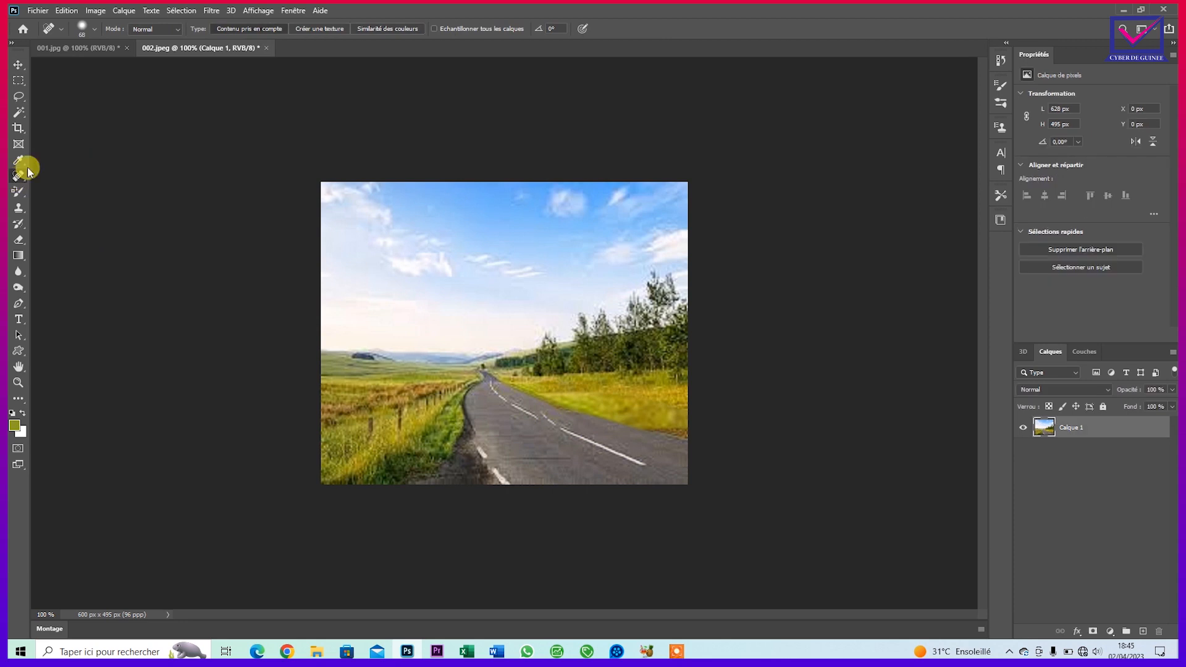
{"action": "left_click", "coordinate": [86, 28]}
{"action": "left_click_drag", "start_coordinate": [63, 60], "coordinate": [44, 63]}
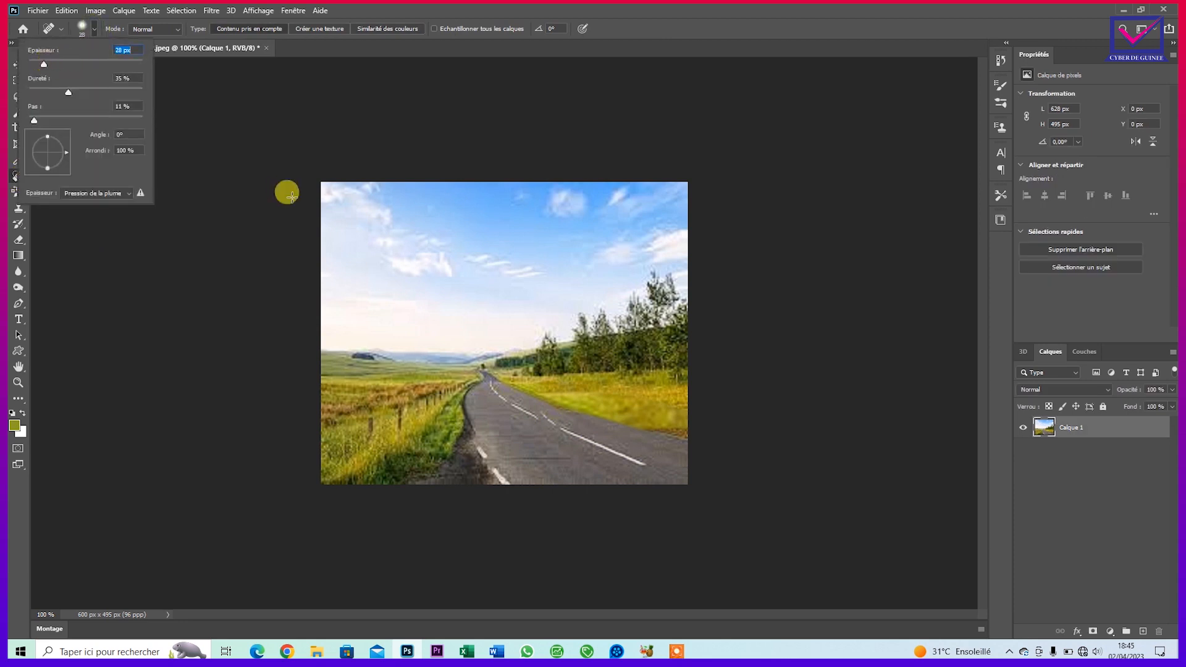
{"action": "left_click", "coordinate": [538, 426]}
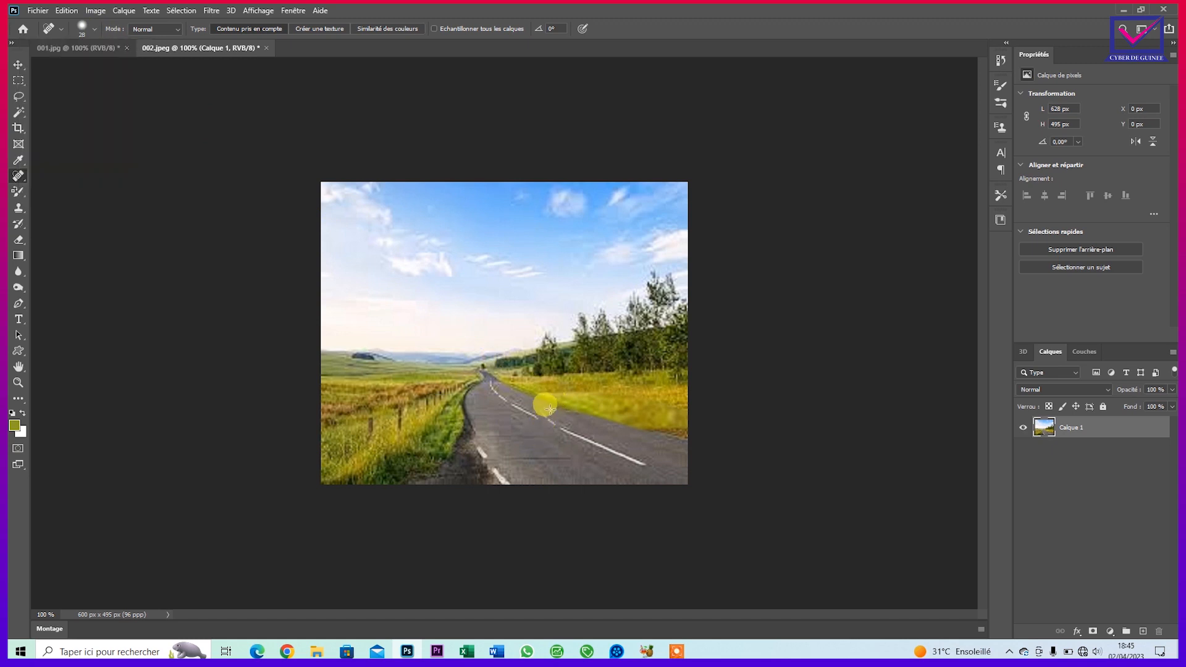
{"action": "left_click_drag", "start_coordinate": [542, 411], "coordinate": [559, 417]}
Select the whole grass verge between the road and the trees with the Quick Selection tool.
{"action": "left_click", "coordinate": [19, 112]}
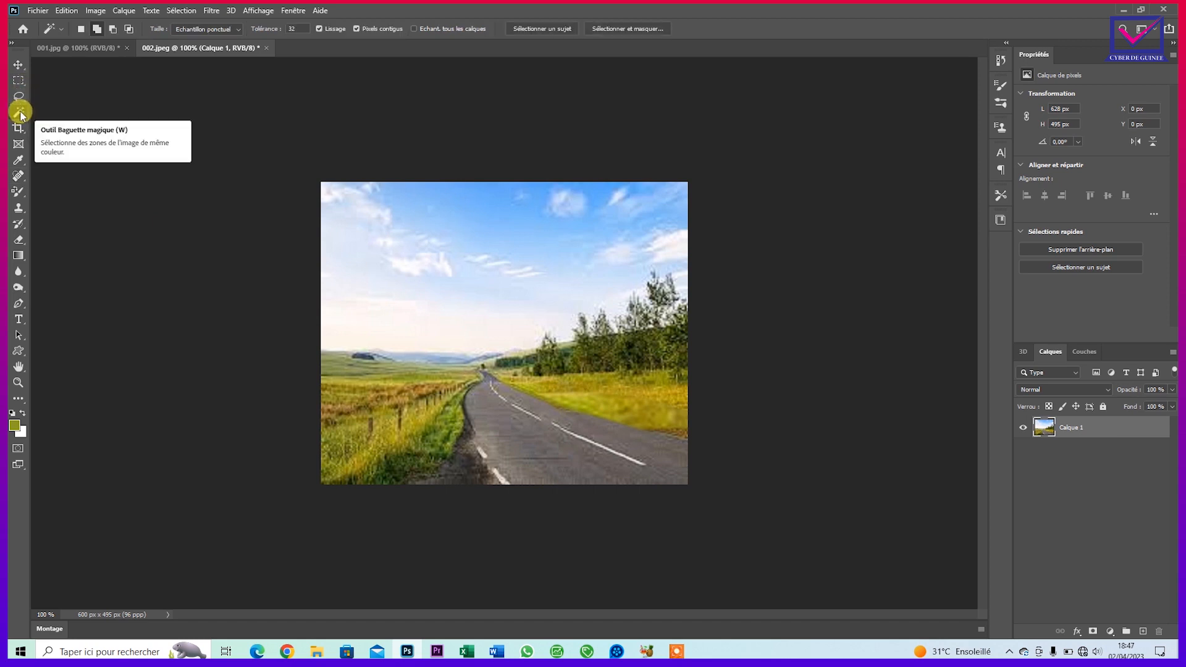
{"action": "right_click", "coordinate": [20, 114]}
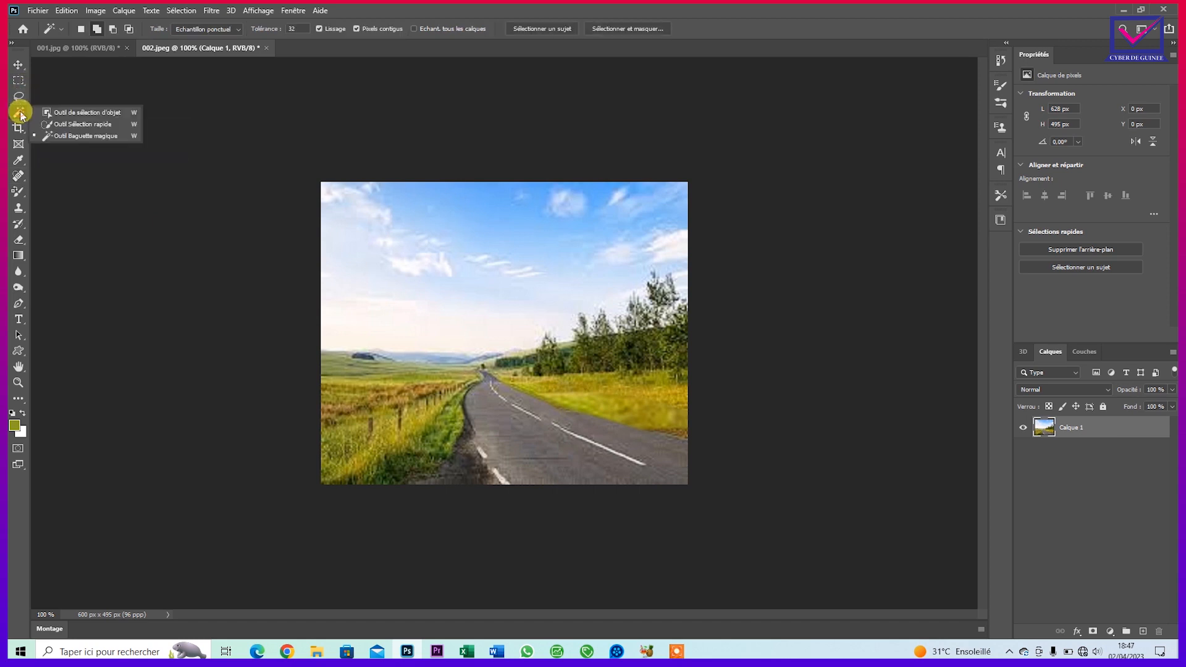
{"action": "left_click", "coordinate": [55, 120]}
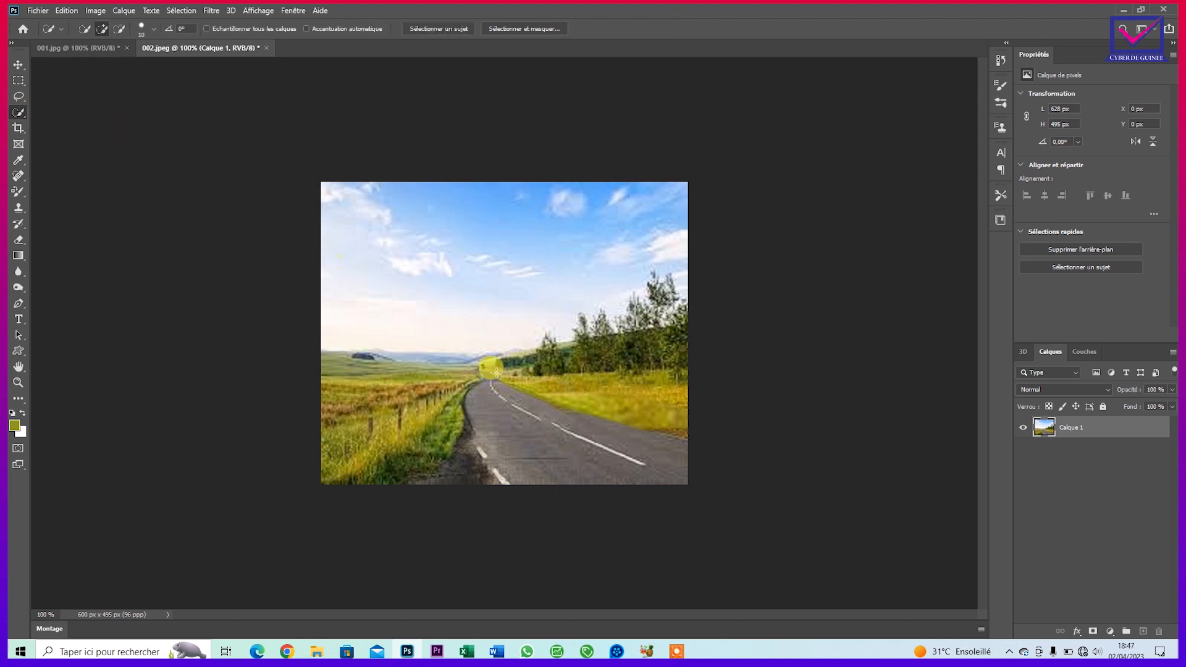
{"action": "mouse_move", "coordinate": [645, 411]}
{"action": "left_mouse_down"}
{"action": "mouse_move", "coordinate": [675, 418]}
{"action": "mouse_move", "coordinate": [613, 397]}
{"action": "mouse_move", "coordinate": [588, 404]}
{"action": "left_mouse_up"}
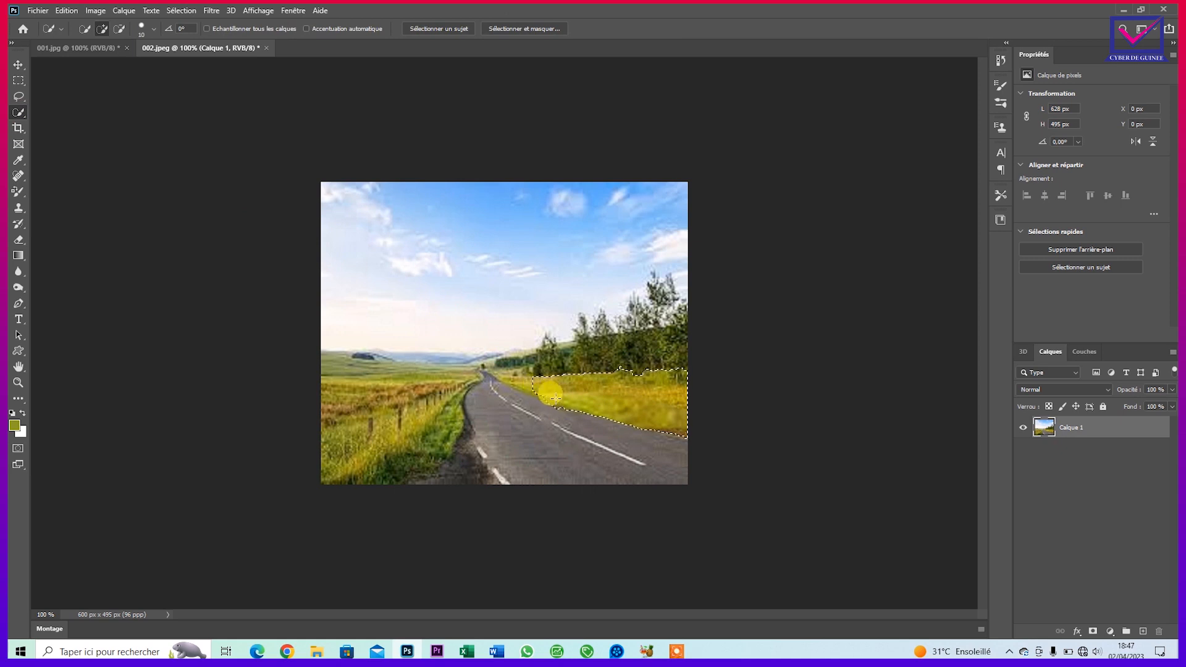
{"action": "left_click_drag", "start_coordinate": [544, 388], "coordinate": [651, 422]}
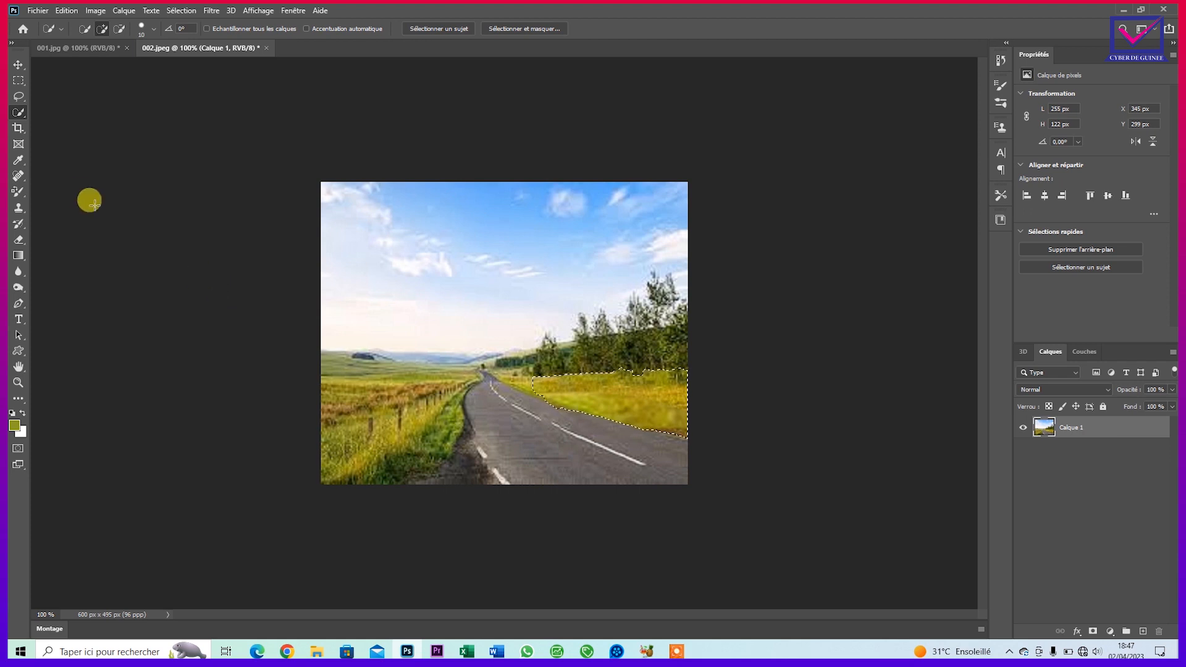
Recolour the selected grass verge with the Color Replacement tool, using the yellow-green #b6b429 sampled from the grass beside the road.
{"action": "left_click", "coordinate": [18, 193]}
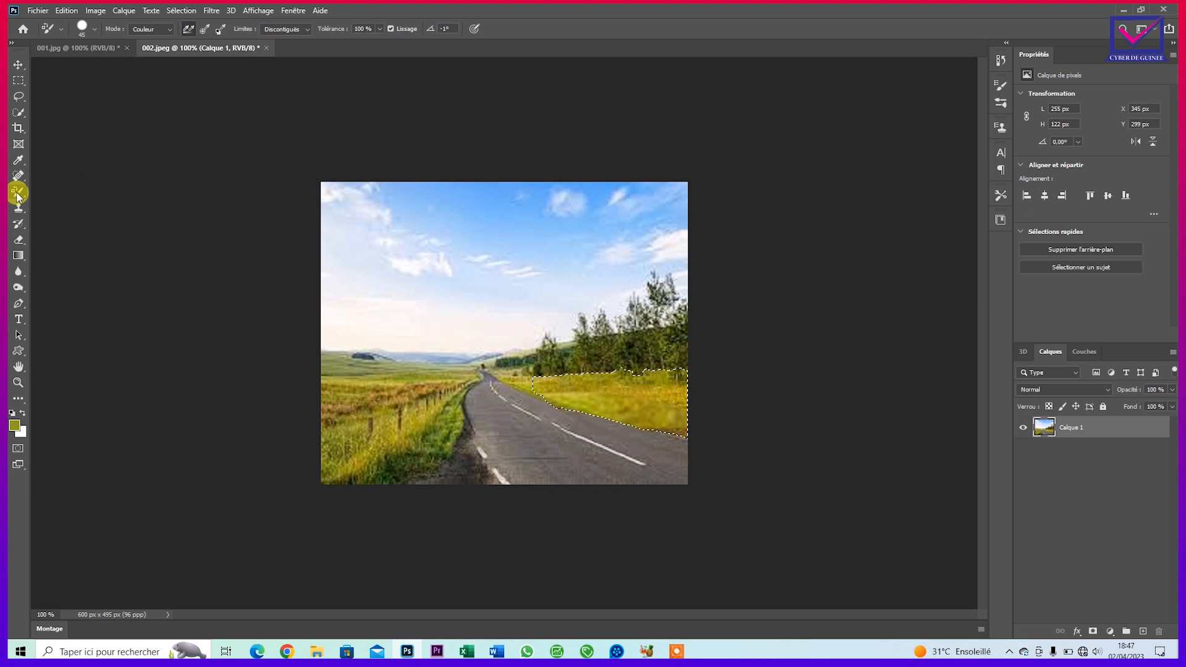
{"action": "right_click", "coordinate": [17, 196]}
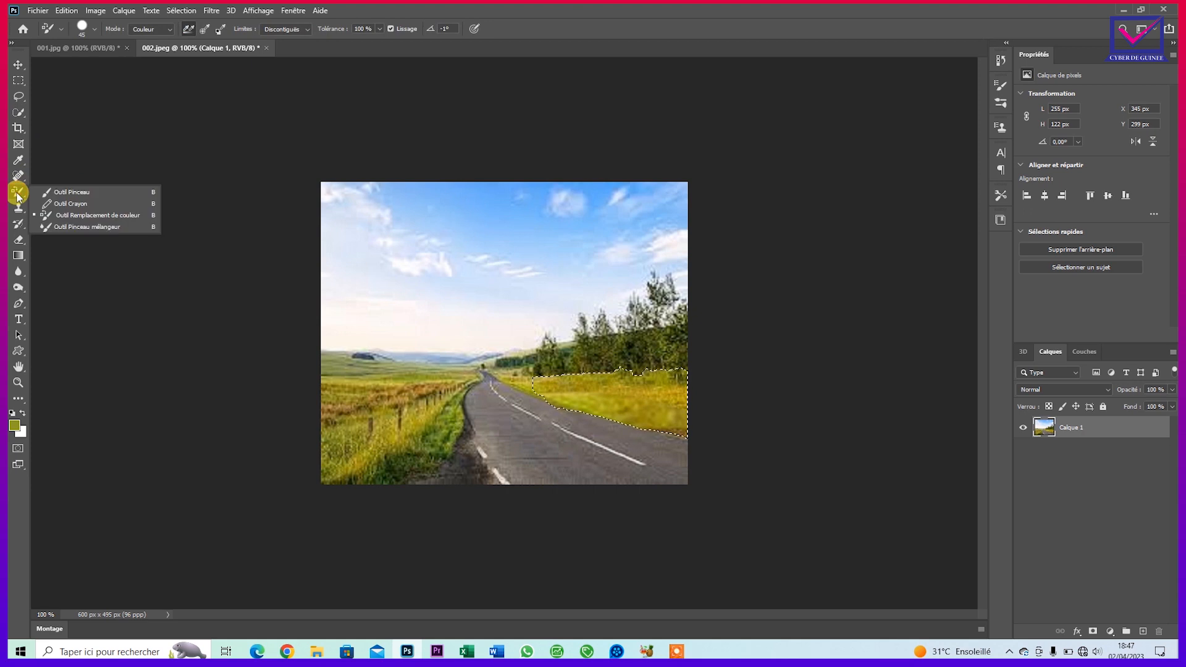
{"action": "left_click", "coordinate": [51, 192]}
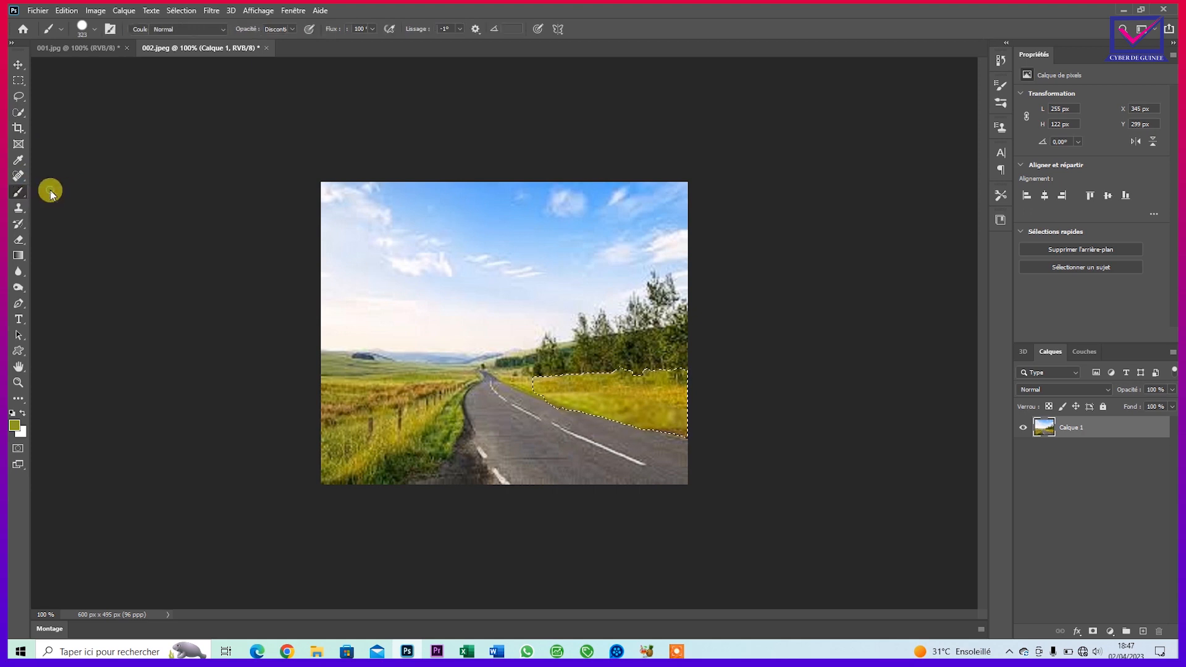
{"action": "right_click", "coordinate": [18, 193]}
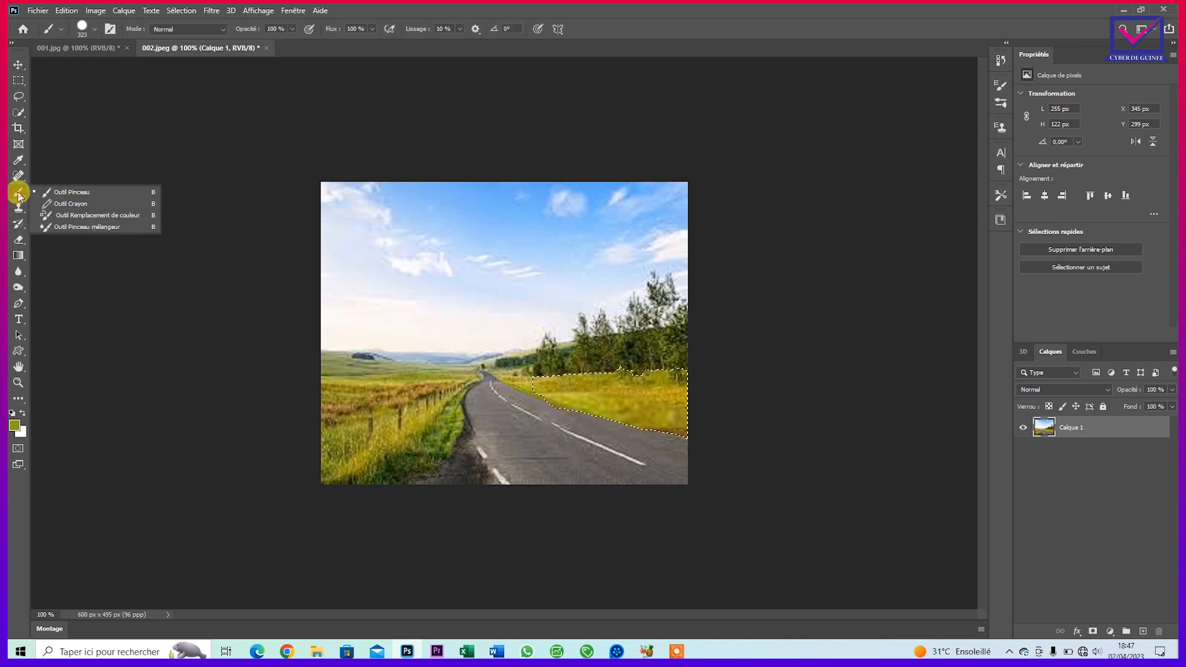
{"action": "left_click", "coordinate": [84, 217]}
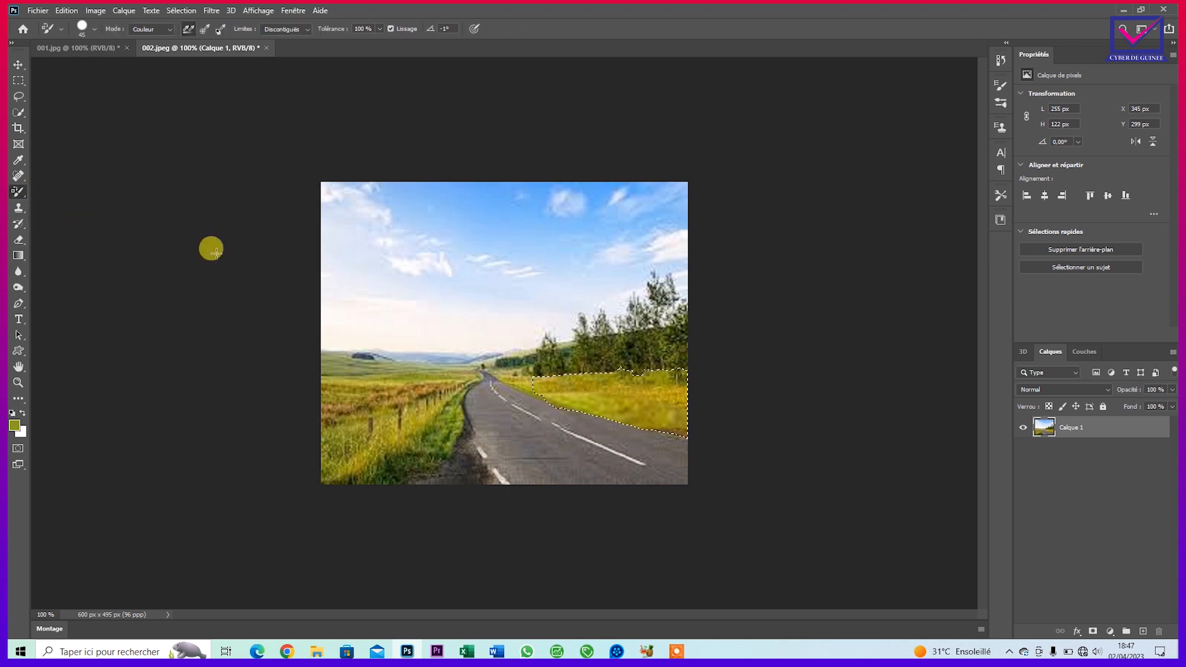
{"action": "left_click", "coordinate": [15, 424]}
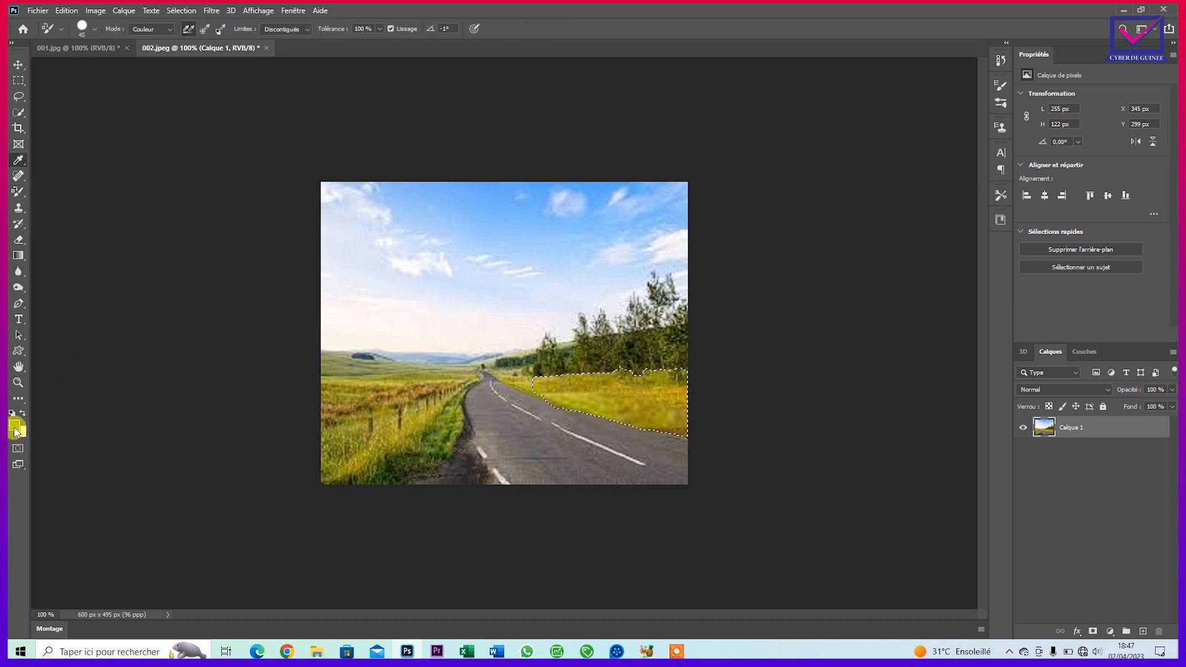
{"action": "left_click_drag", "start_coordinate": [204, 235], "coordinate": [785, 109]}
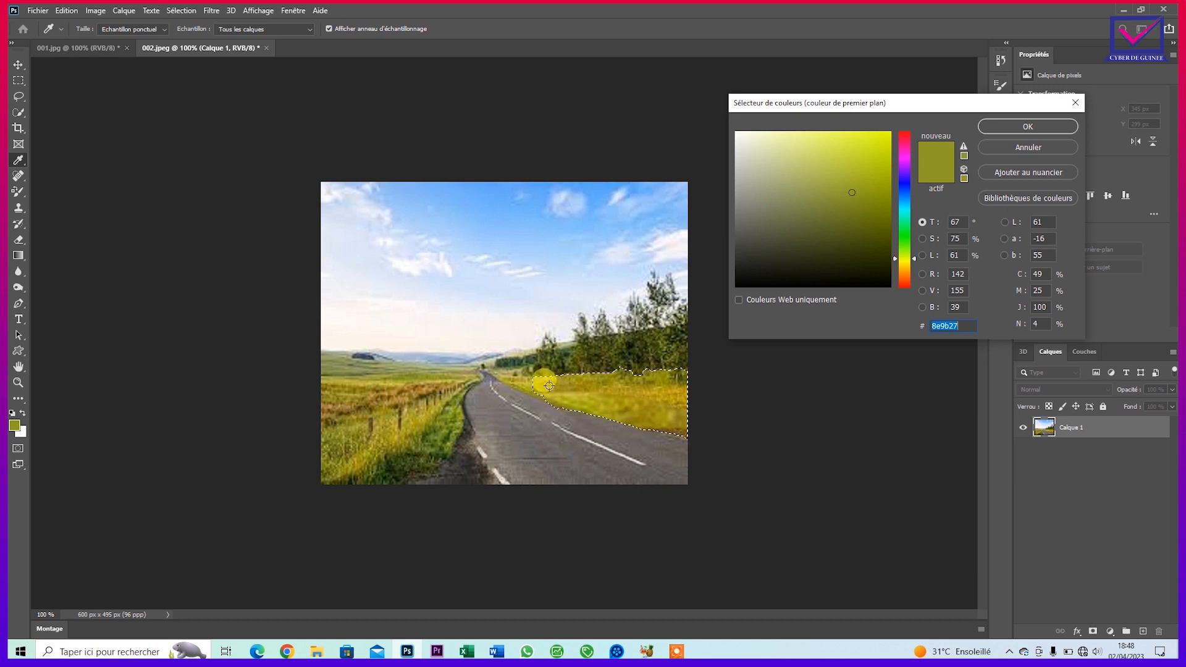
{"action": "left_click_drag", "start_coordinate": [549, 385], "coordinate": [551, 391]}
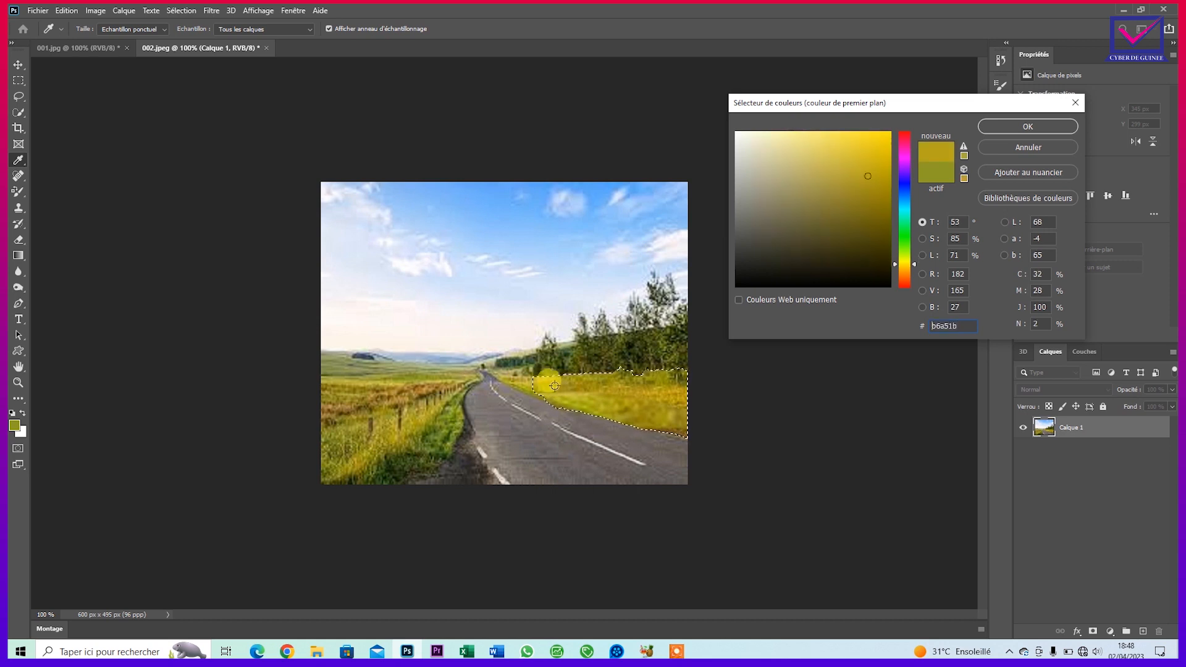
{"action": "left_click_drag", "start_coordinate": [555, 396], "coordinate": [554, 395]}
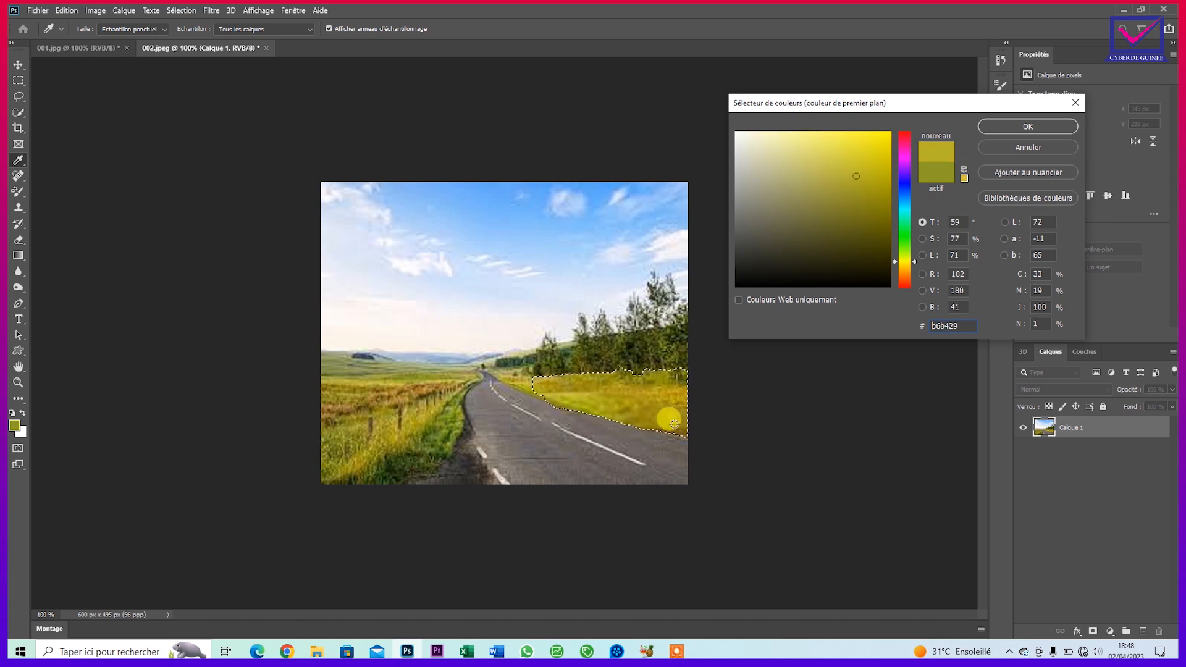
{"action": "left_click", "coordinate": [997, 127]}
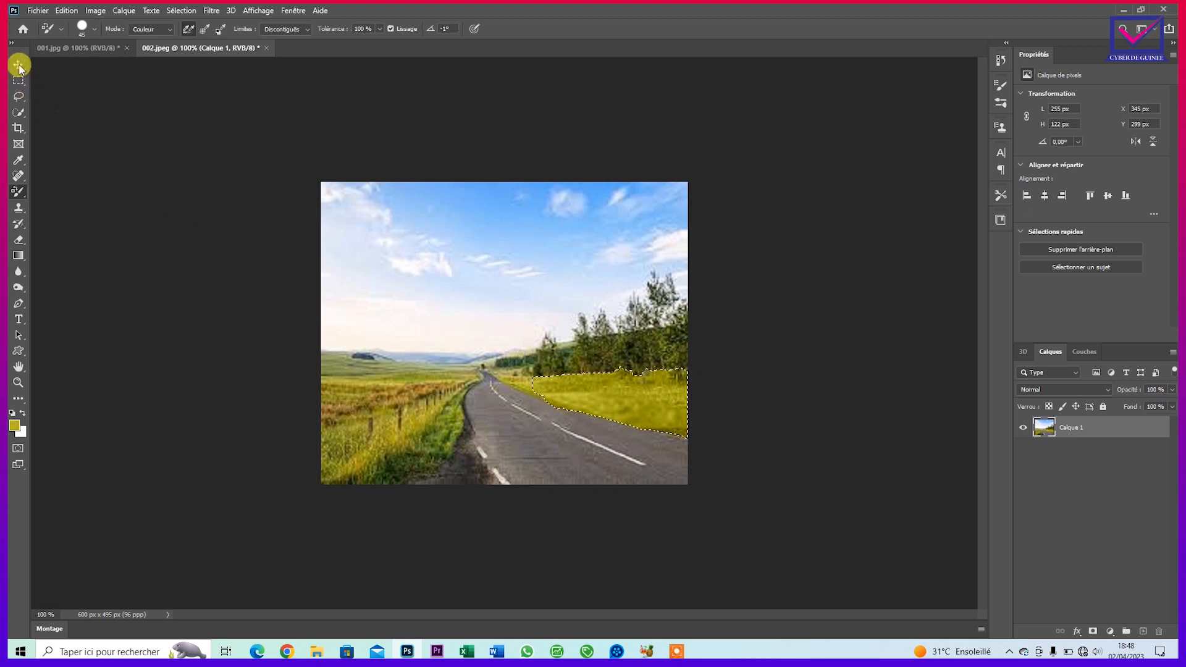
Switch to the Magic Wand tool and deselect the grass verge.
{"action": "left_click_drag", "start_coordinate": [18, 112], "coordinate": [60, 137]}
{"action": "left_click", "coordinate": [91, 158]}
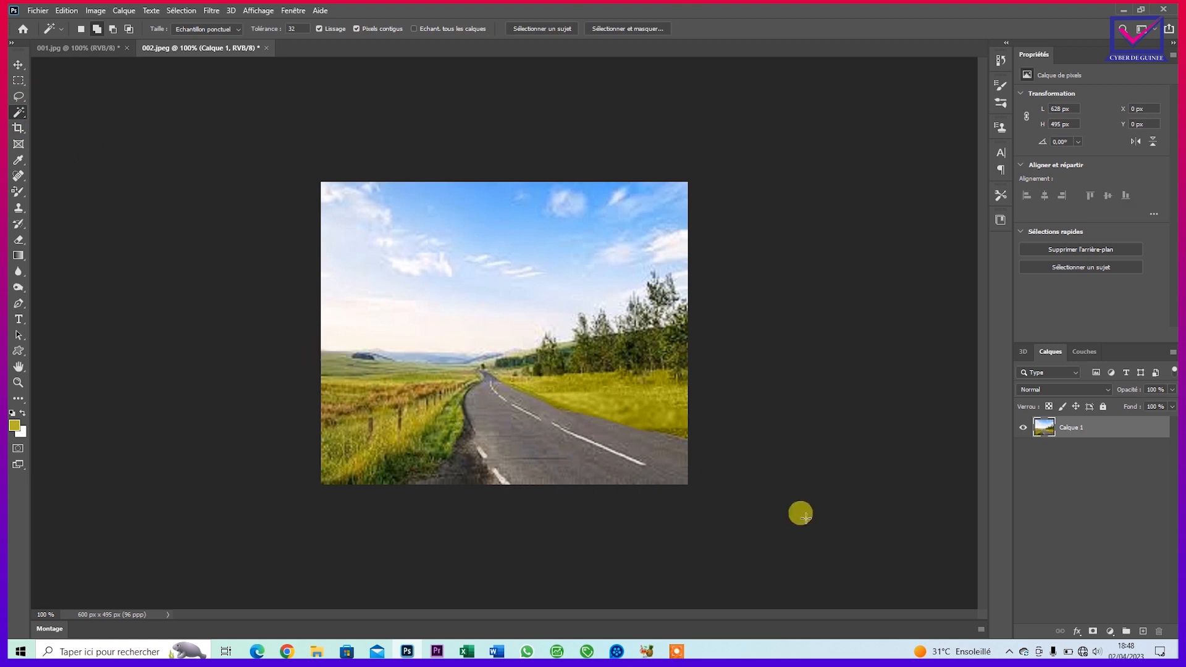